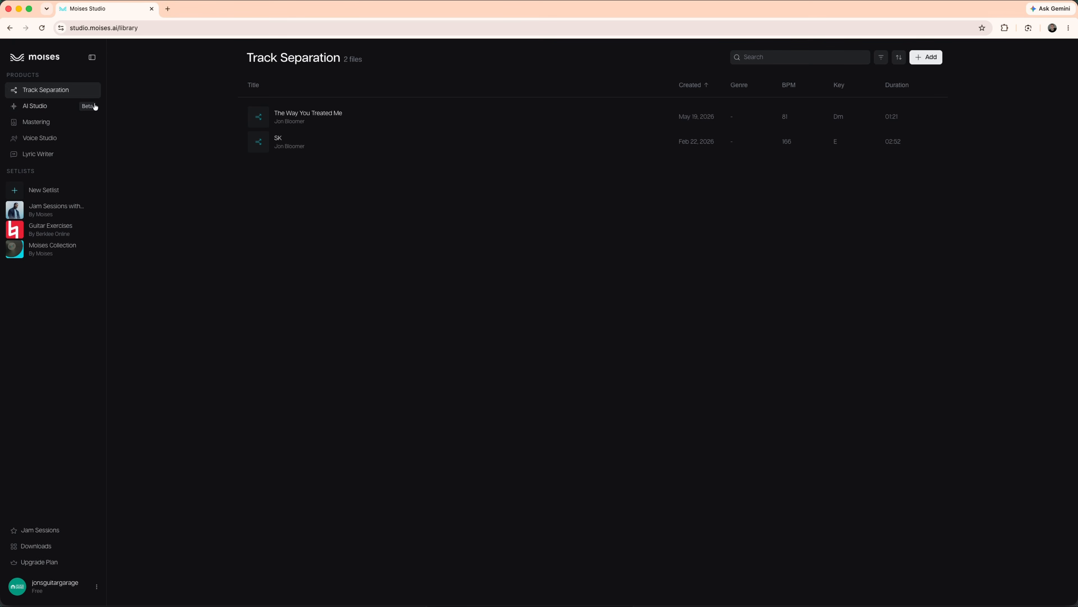
Look through the AI Studio, Mastering, Voice Studio and Lyric Writer product pages
click(34, 106)
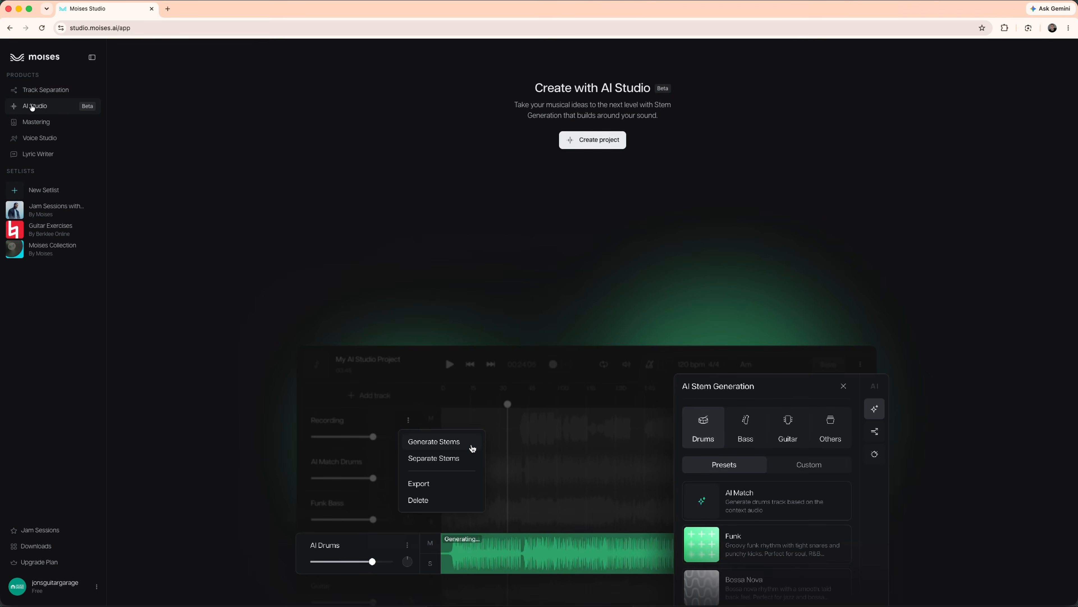
click(36, 122)
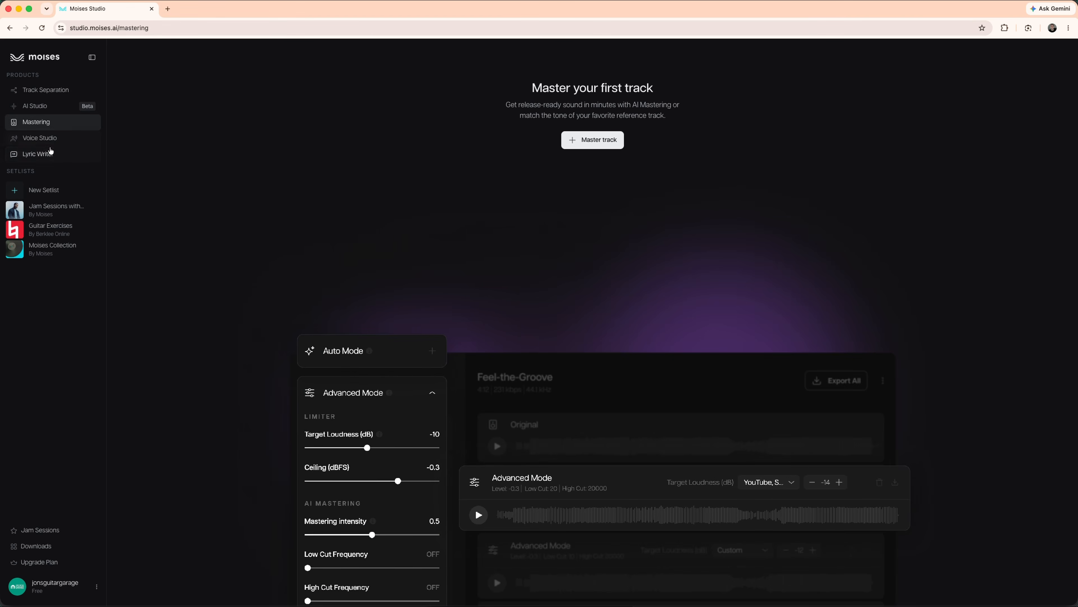
click(58, 140)
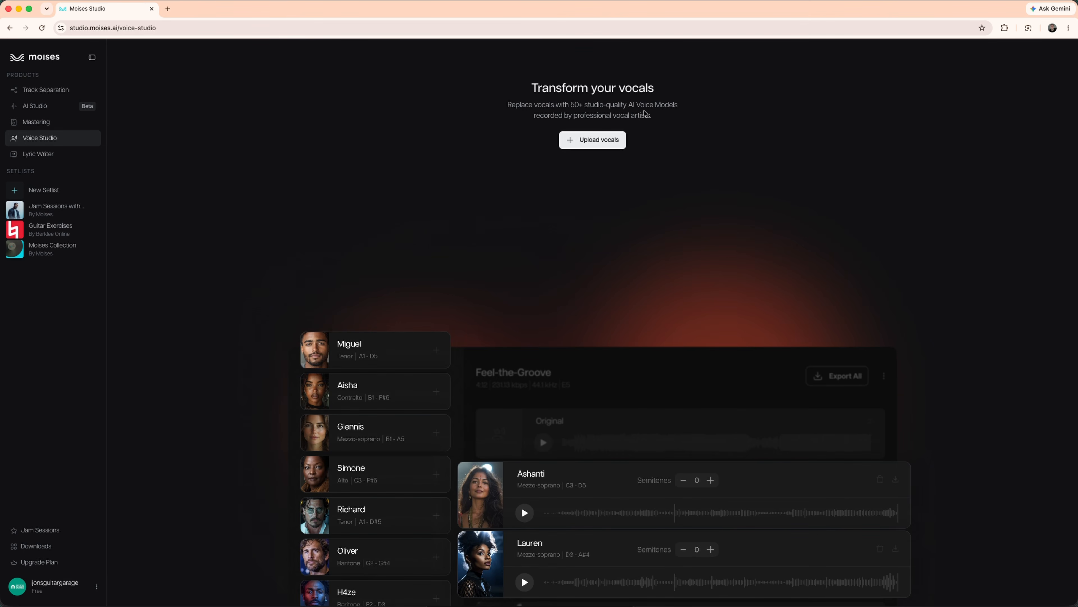
click(39, 154)
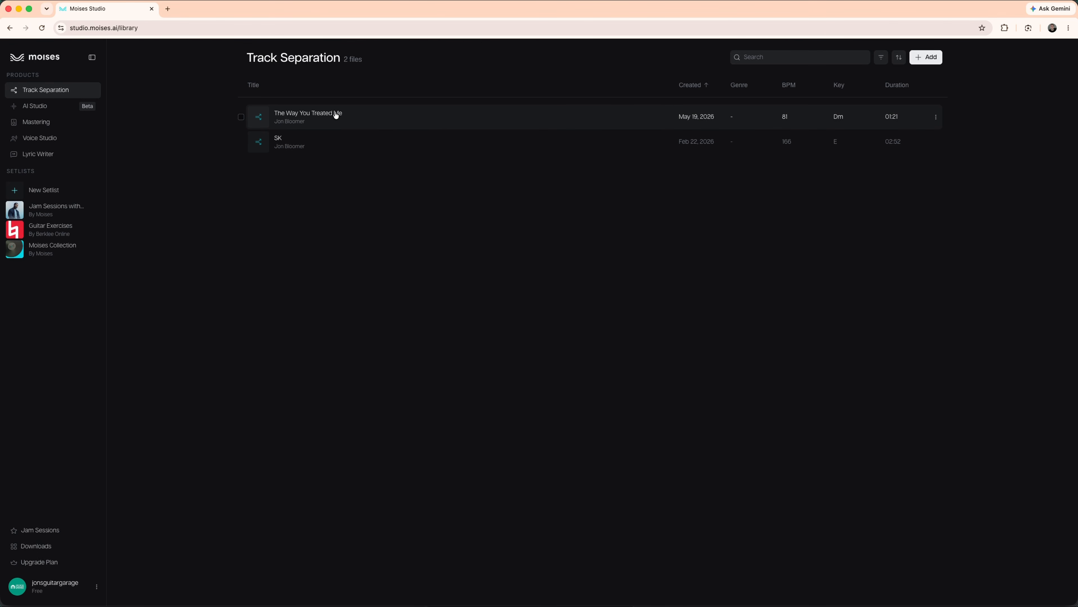
Open "The Way You Treated Me" from the separated tracks and briefly play its Smart Metronome track
click(336, 115)
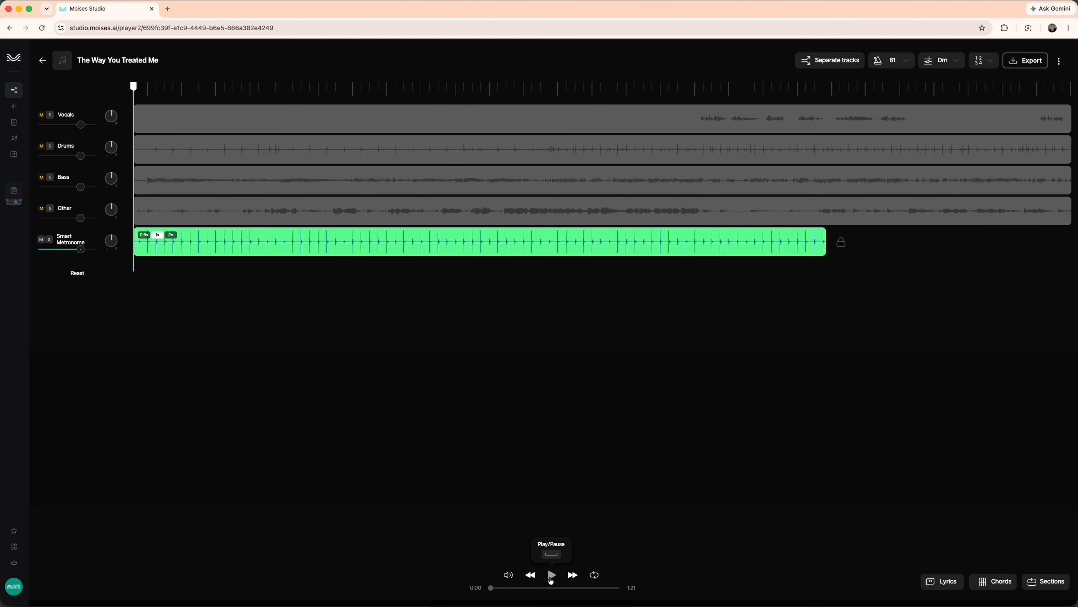
click(551, 575)
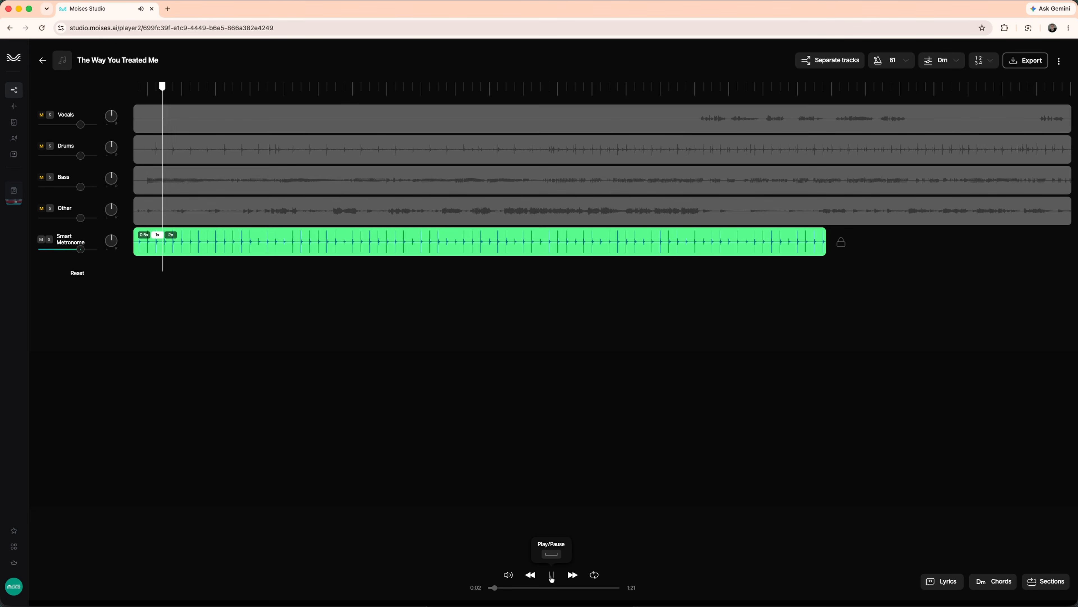
click(550, 578)
Unmute the Vocals, Drums, Bass and Other stems and mute the Smart Metronome
click(41, 146)
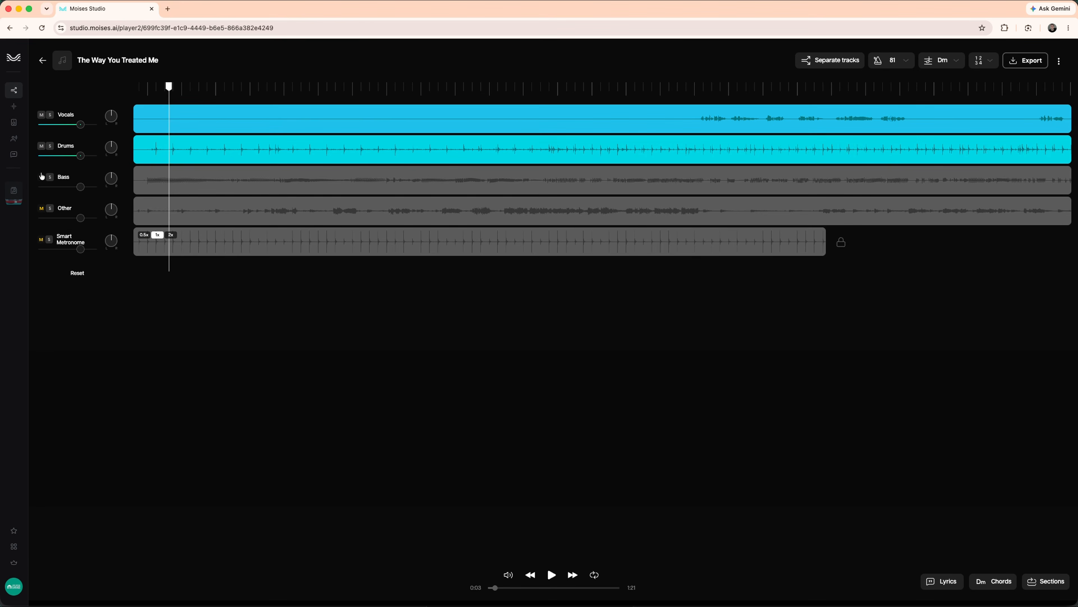
click(41, 177)
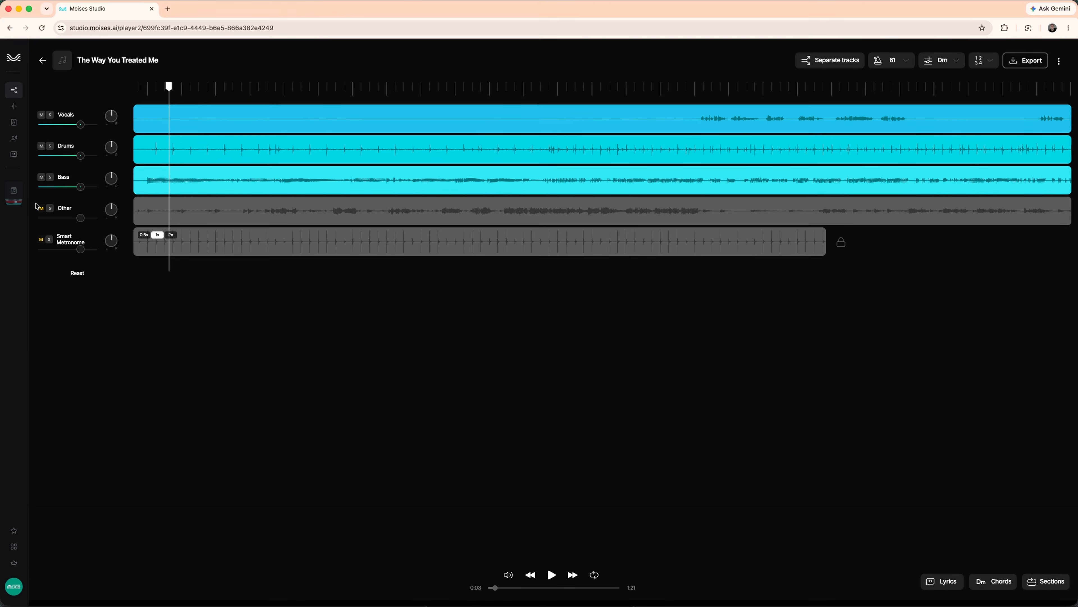
click(41, 209)
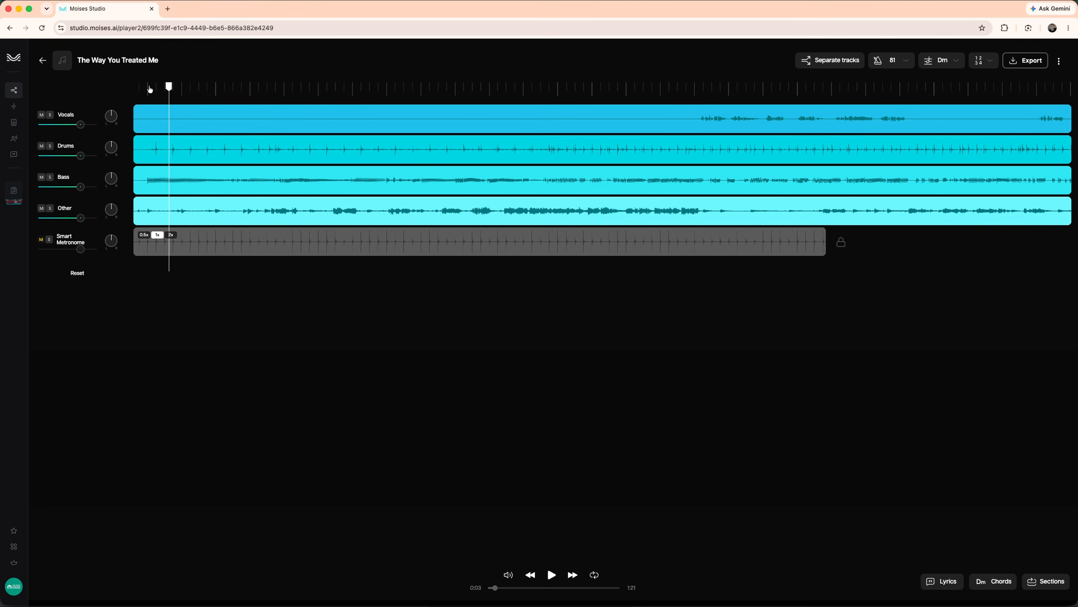
Play the full mix of stems from the start of the song to about 0:15
drag(150, 89, 133, 88)
click(552, 573)
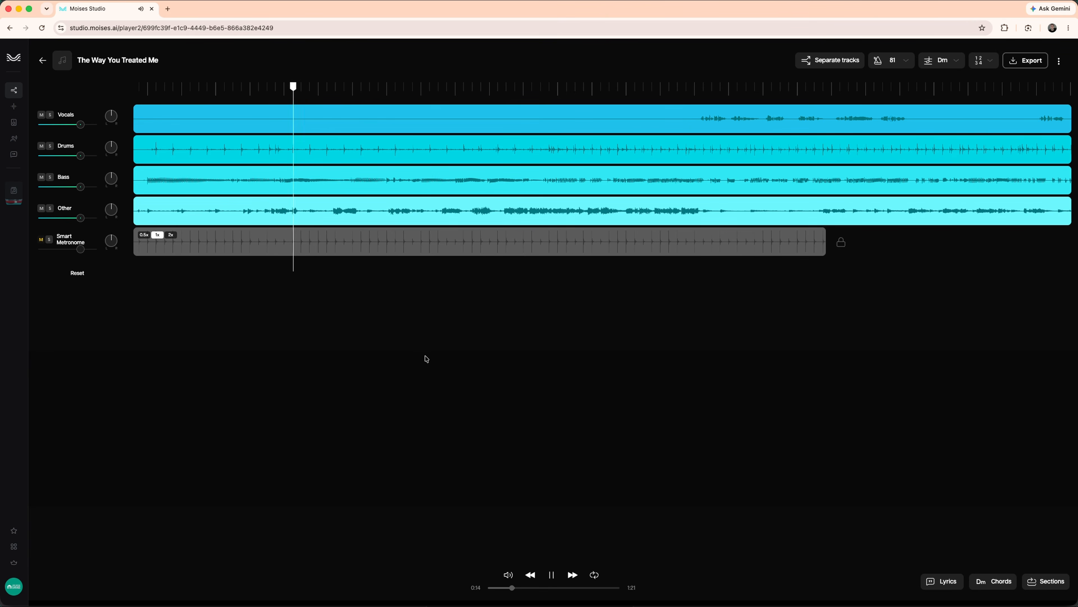
click(552, 575)
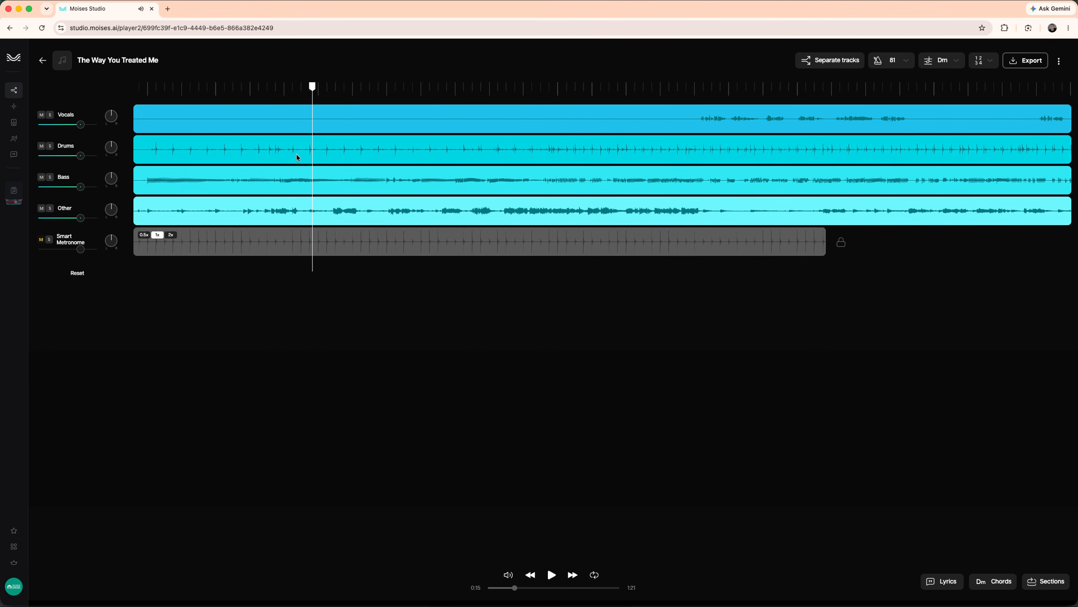
Mute Vocals, Drums and Bass and play the Other stem alone from 0:10
click(225, 93)
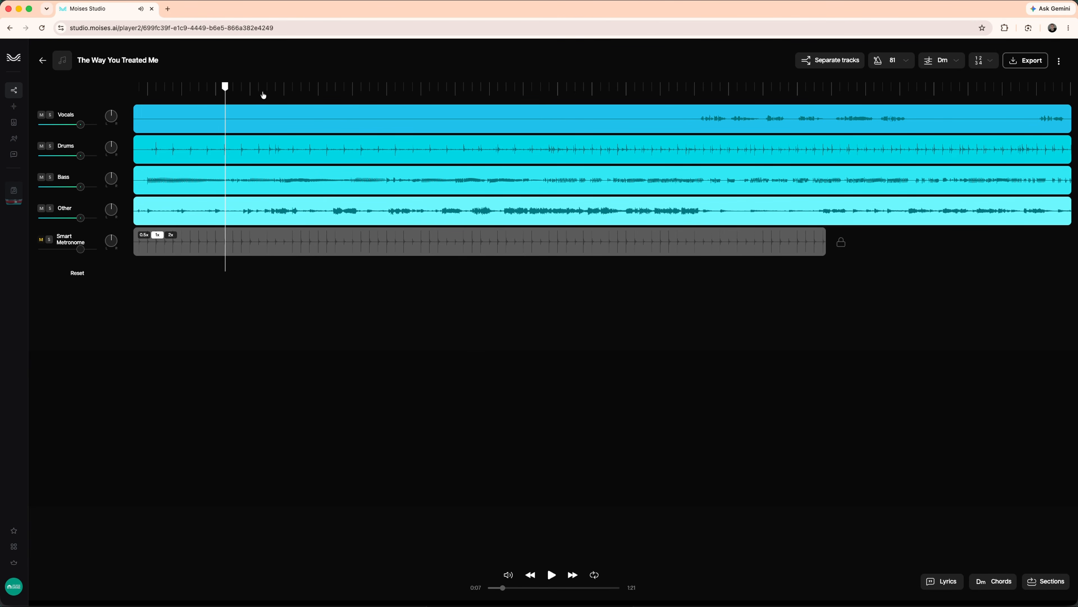
click(238, 92)
click(255, 91)
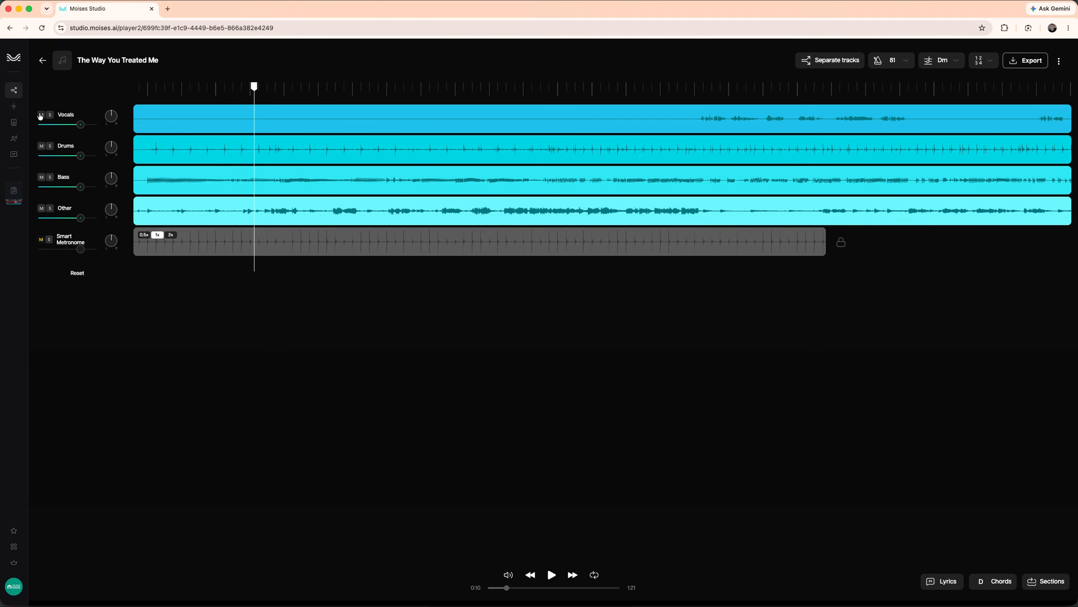
click(42, 115)
click(41, 146)
click(42, 177)
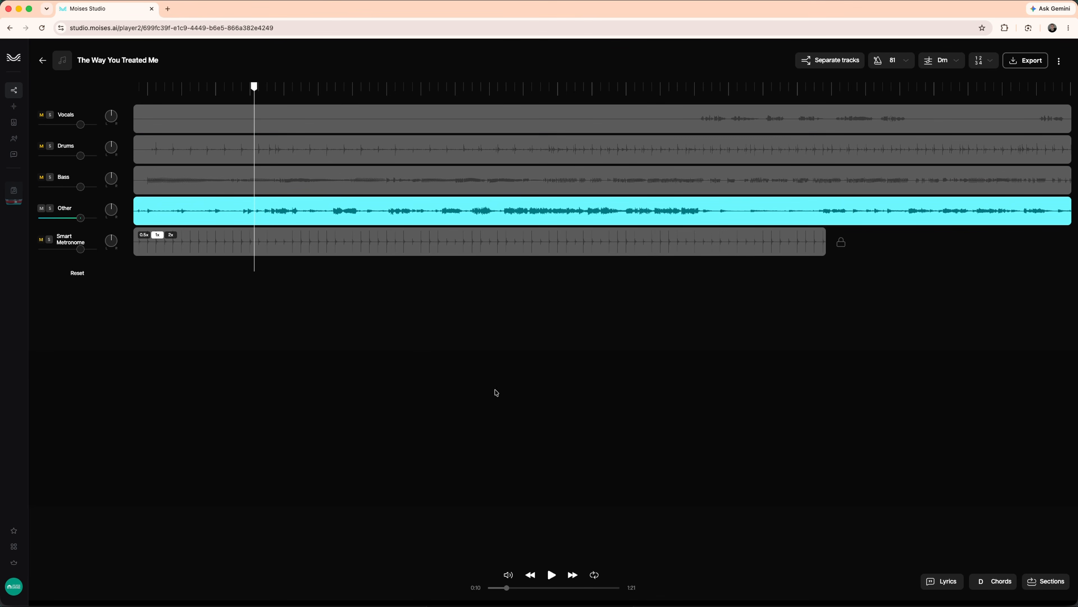
click(552, 575)
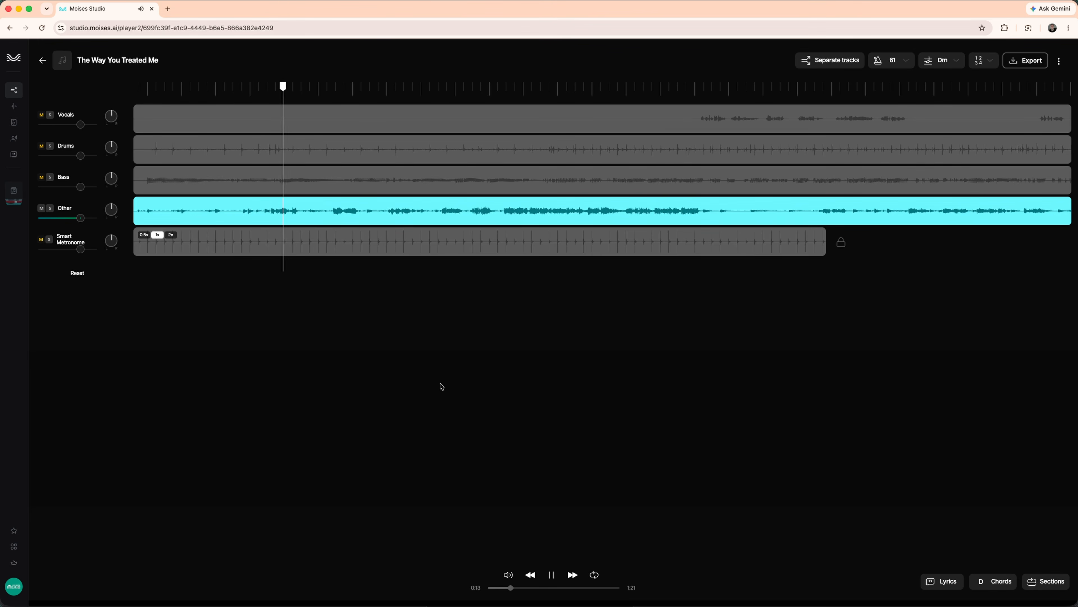
click(552, 575)
Unmute Vocals, Drums and Bass, mute Other, and play the song as a backing track
click(41, 115)
click(41, 146)
click(42, 178)
click(41, 208)
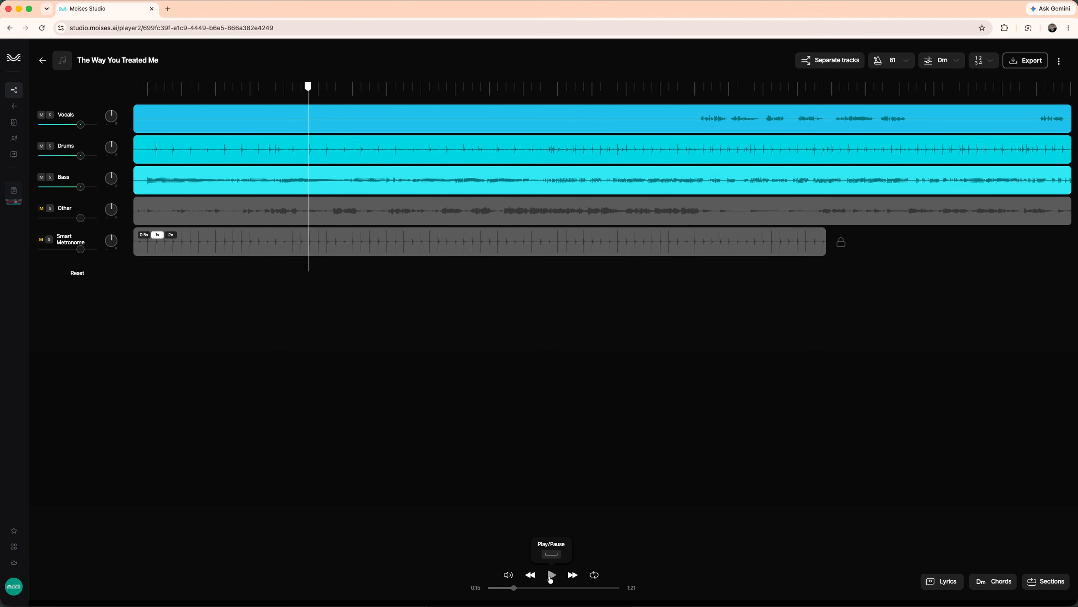
click(552, 575)
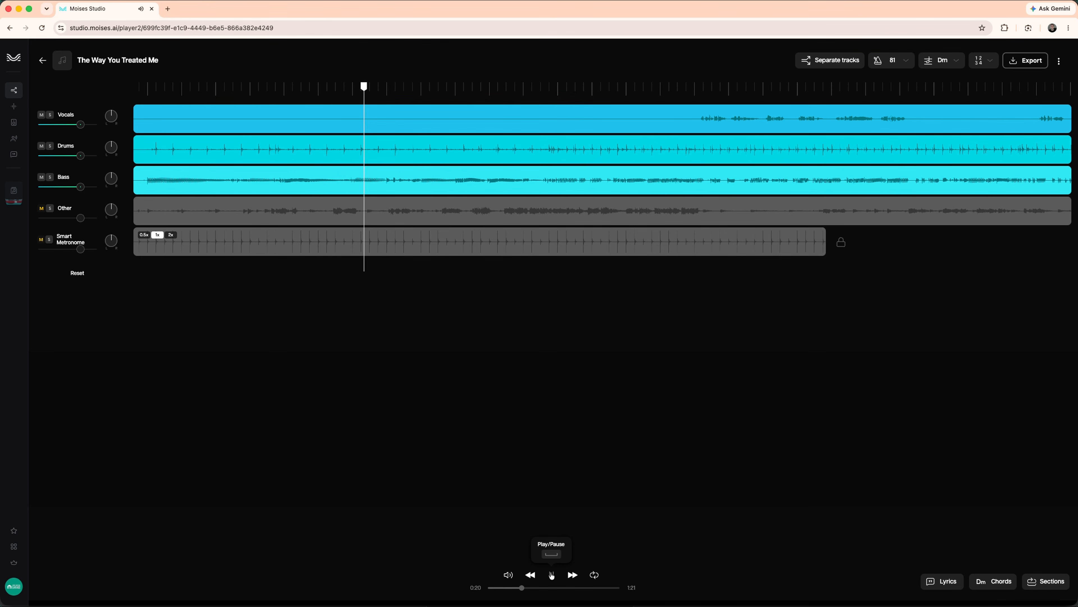
click(552, 576)
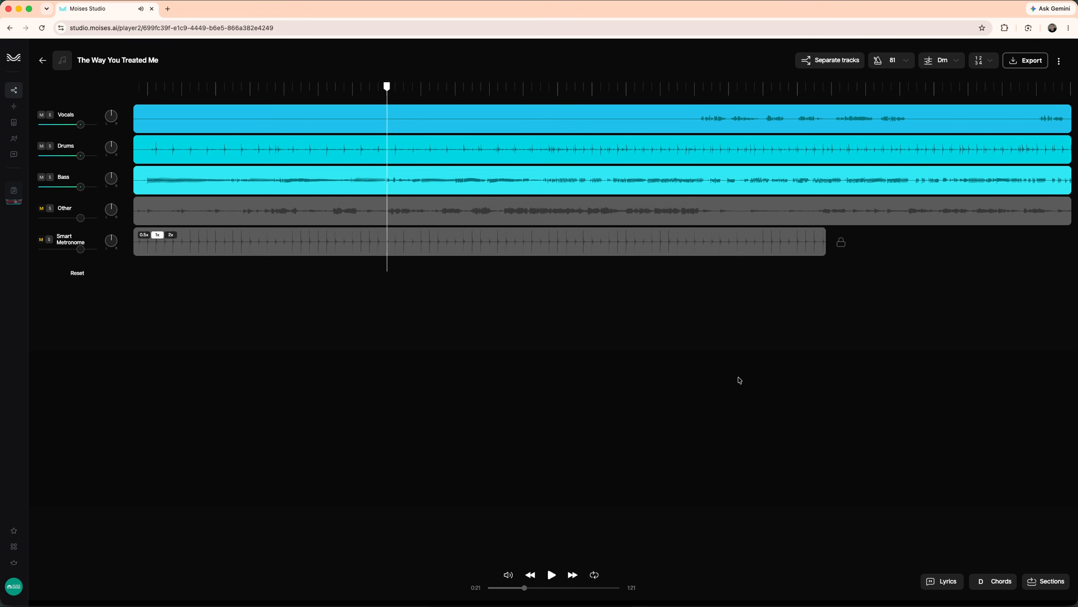
click(823, 60)
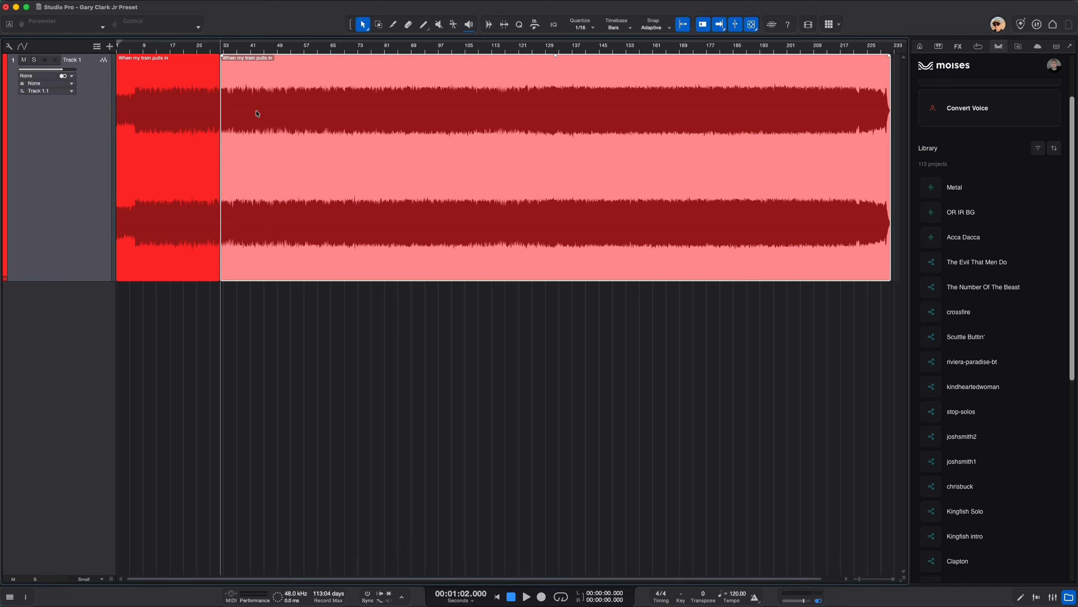
key(Delete)
key(alt+z)
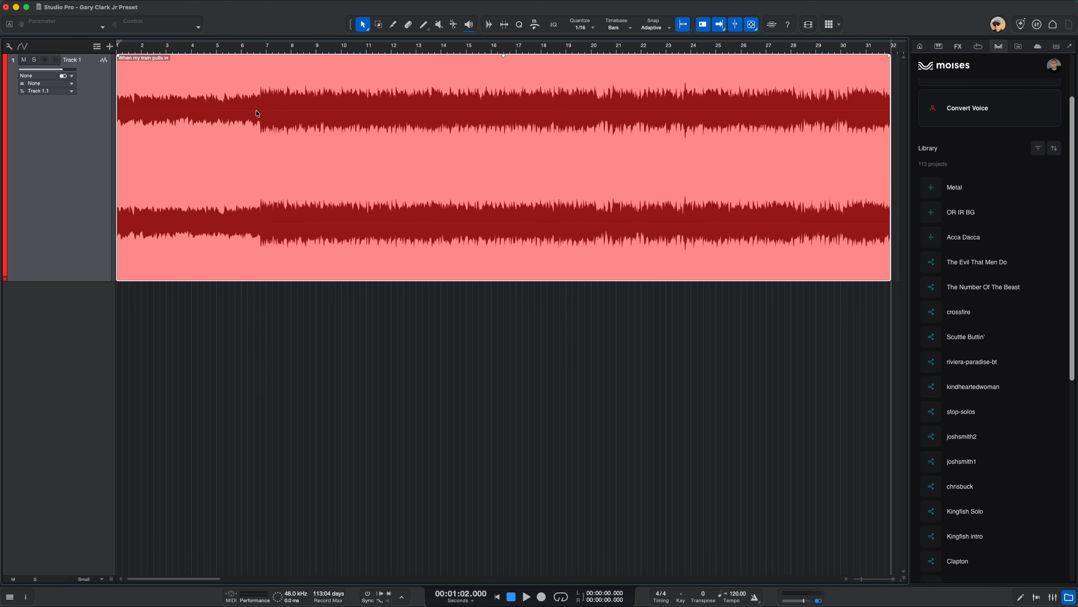
key(super+z)
key(Delete)
key(alt+z)
In Studio Pro, play "When my train pulls in" from the beginning and again from around bar 20, then stop playback
click(497, 597)
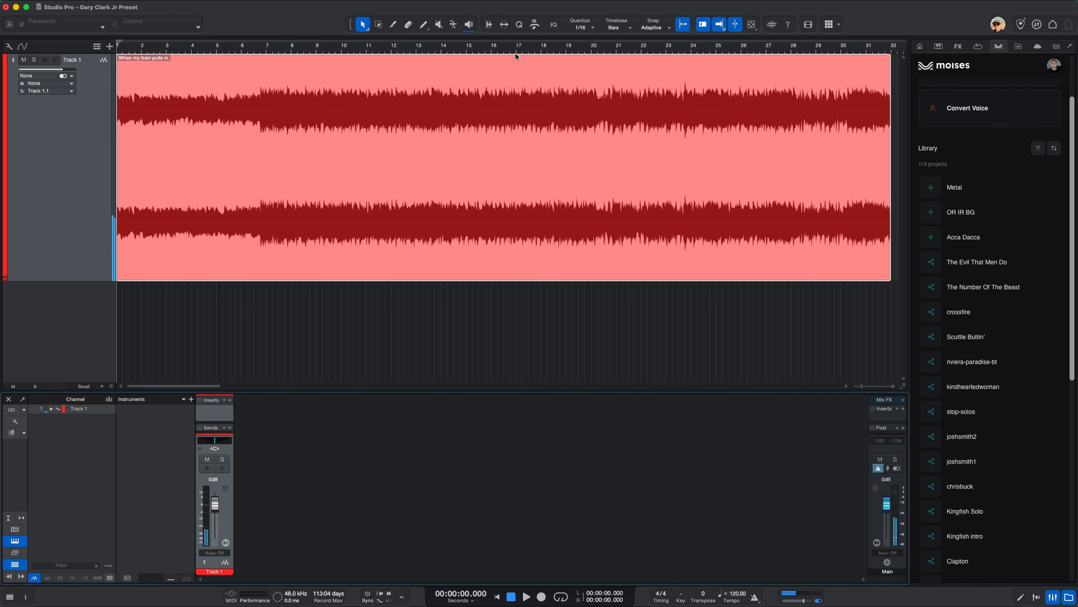
drag(505, 57, 505, 53)
click(527, 597)
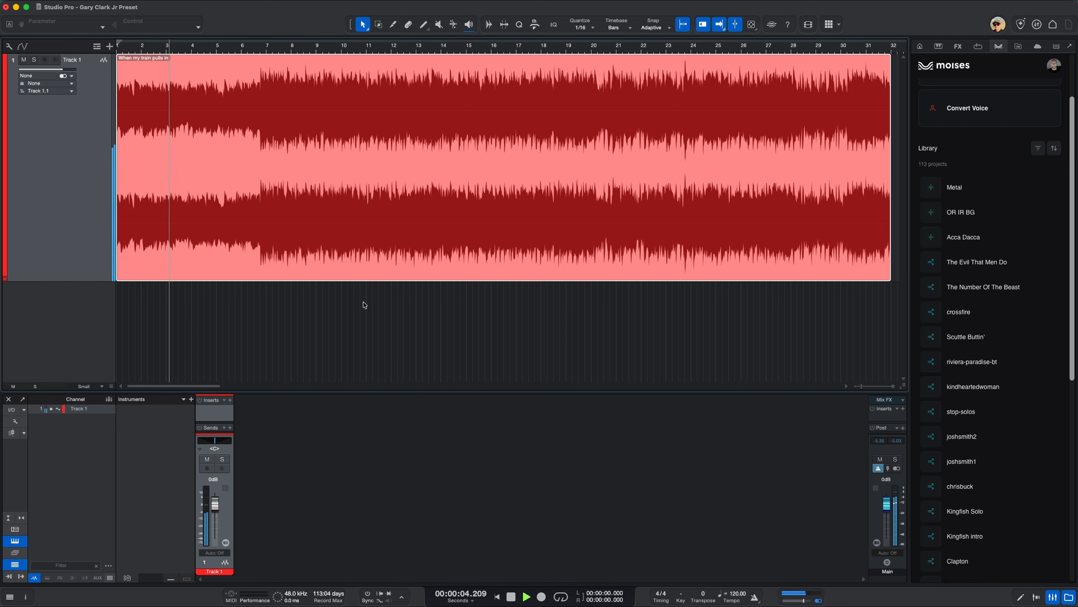
scroll(977, 179, up, 3)
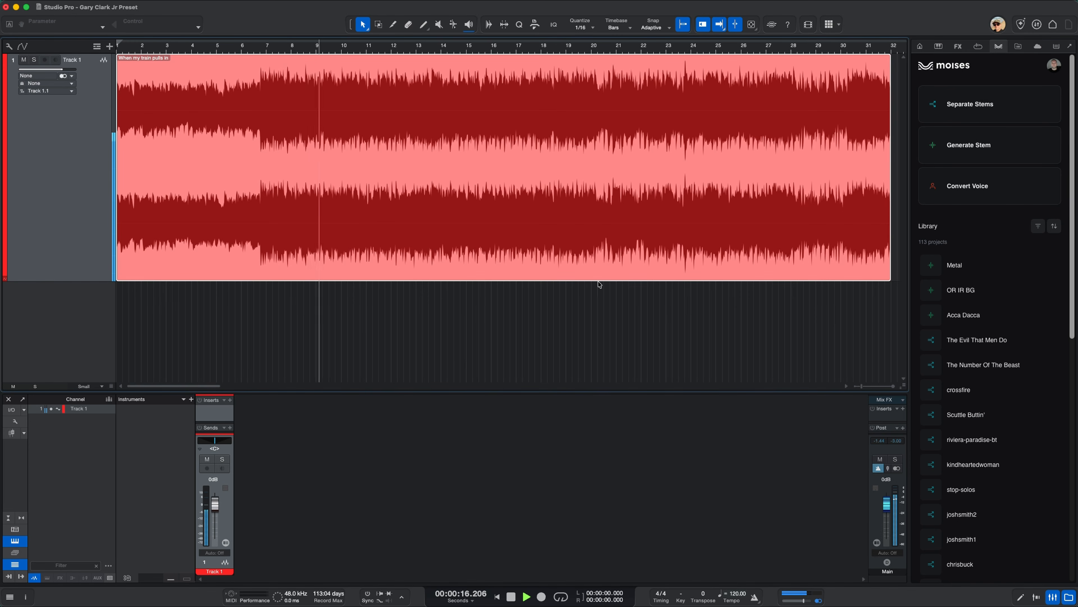
click(606, 50)
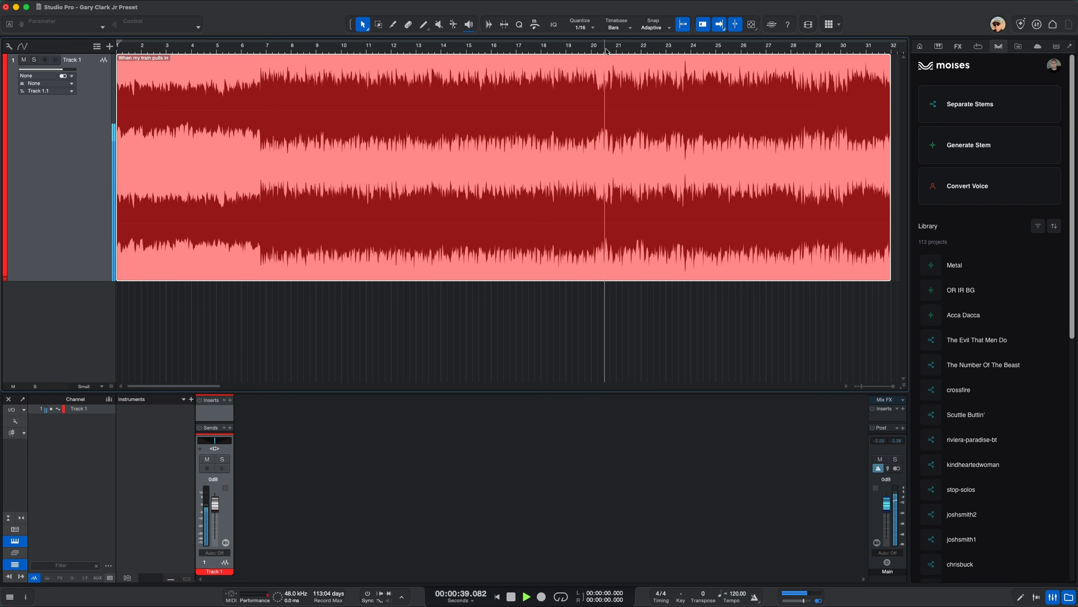
click(511, 597)
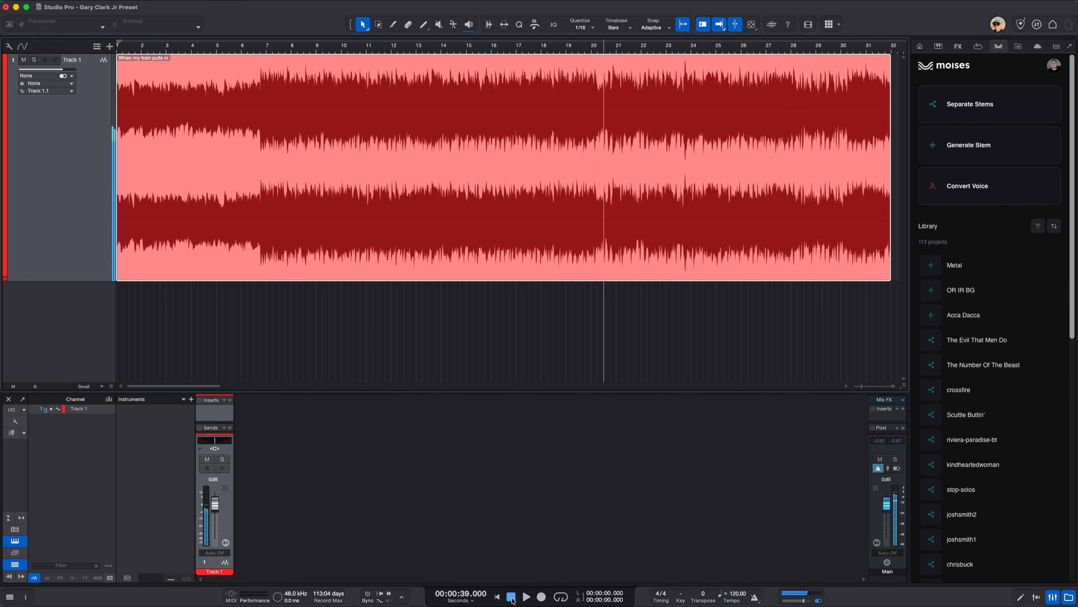
Separate the current selection into Vocals, Bass, Guitars, Keys and Drums stems using Moises, and dismiss the finished transfers
click(971, 105)
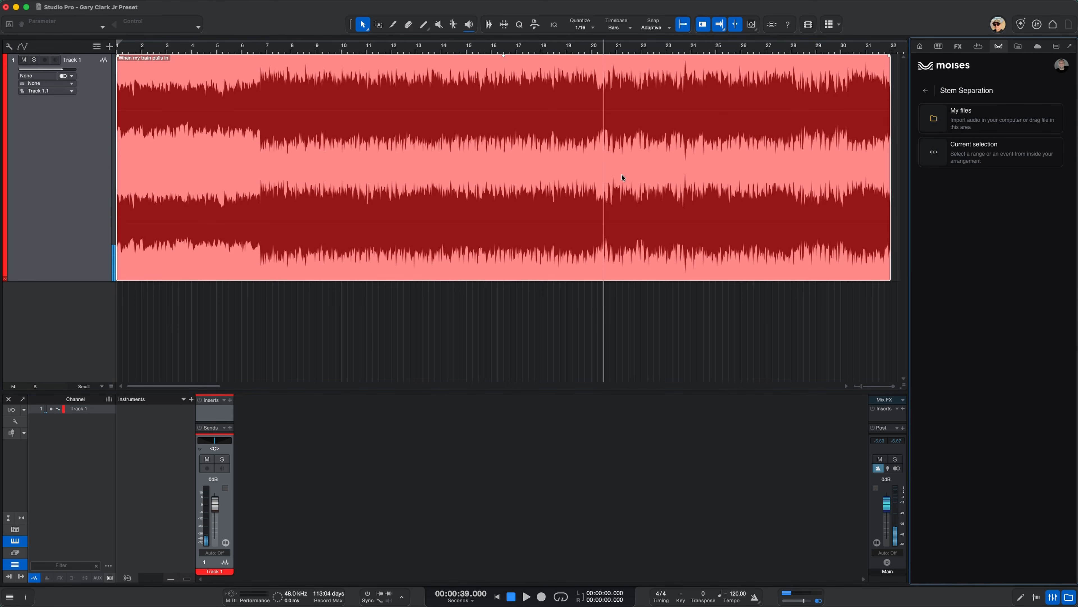
click(1008, 150)
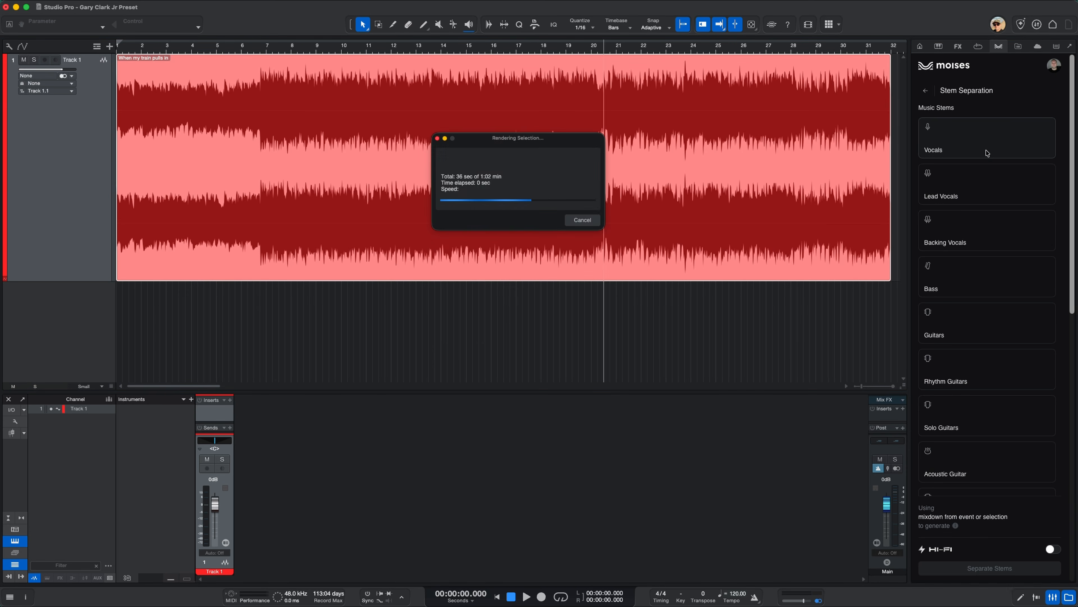
click(983, 142)
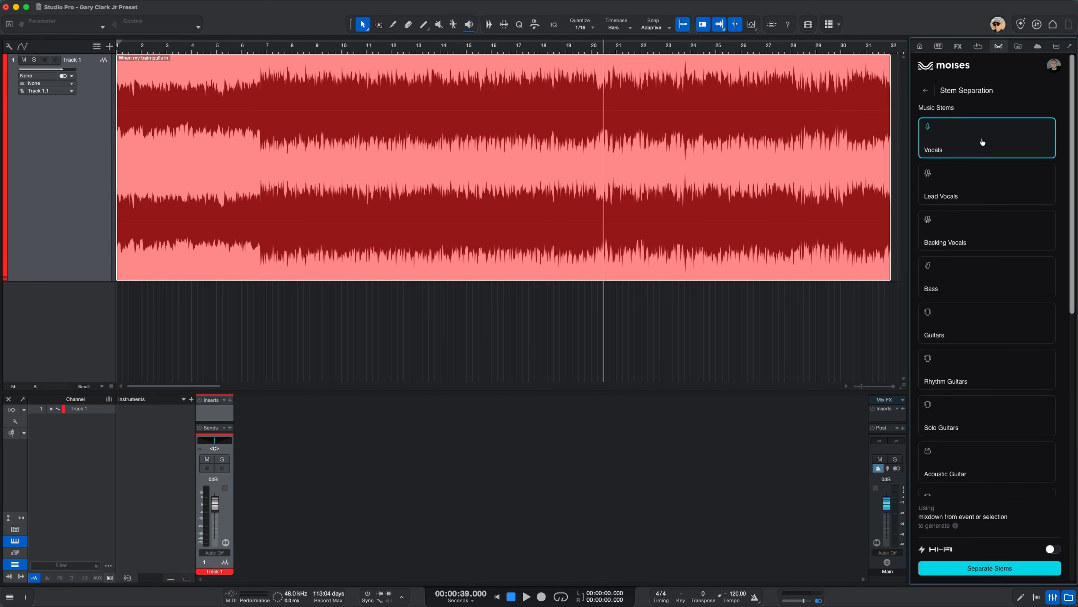
click(978, 290)
drag(1072, 275, 1065, 459)
click(944, 358)
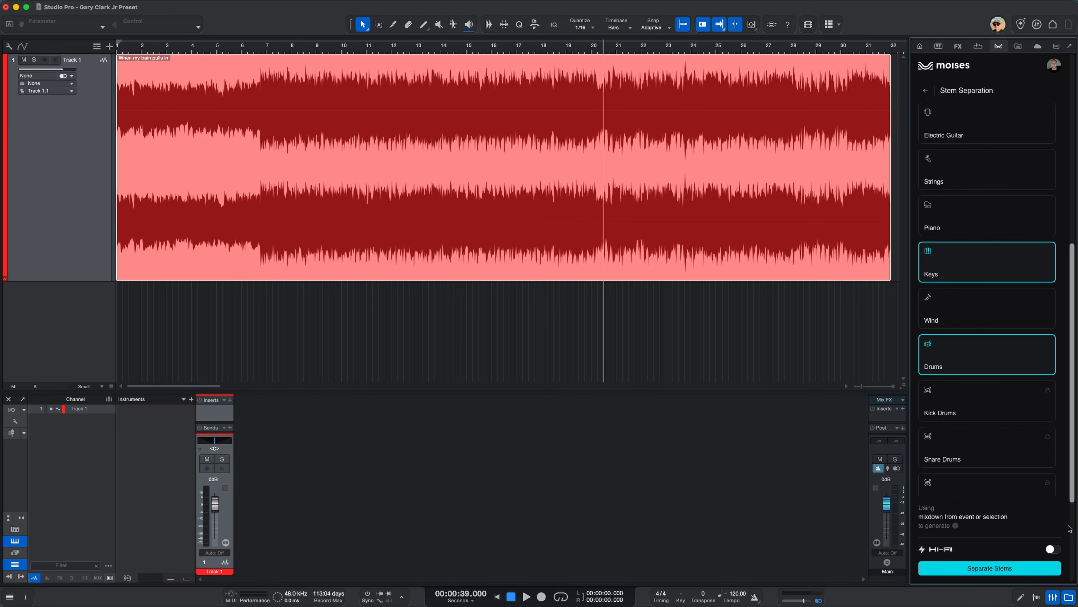
click(982, 569)
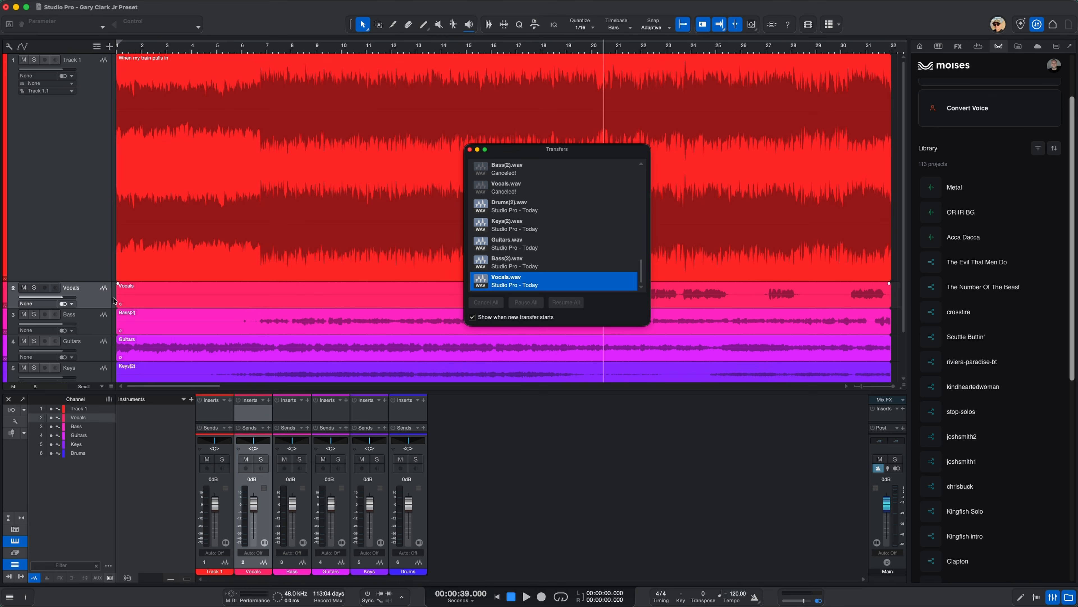
click(470, 149)
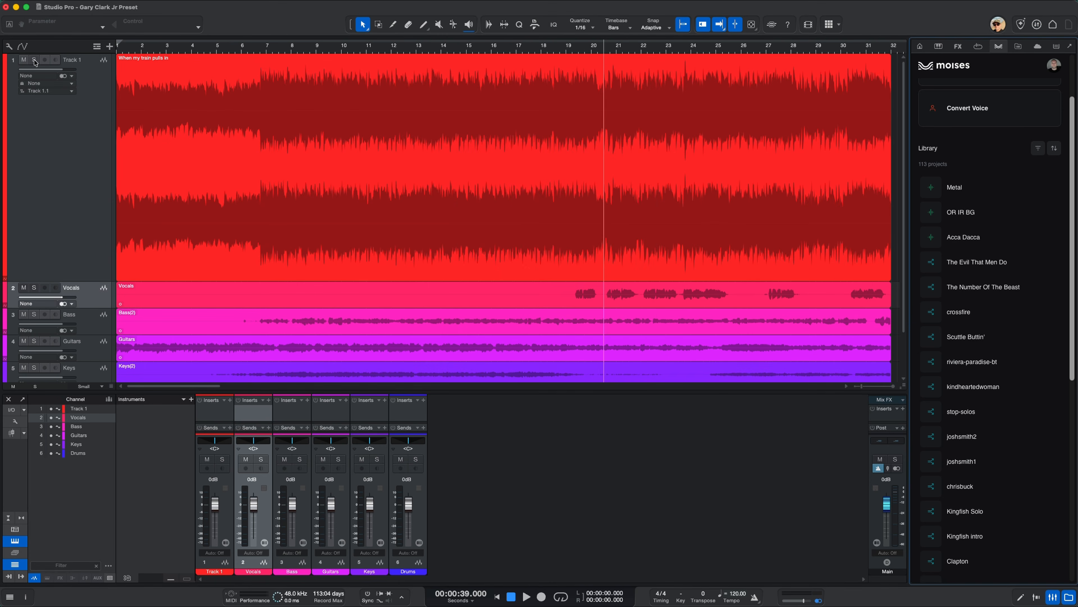
Mute the original song on Track 1 and reduce its track height so all the stem tracks fit in view
click(24, 61)
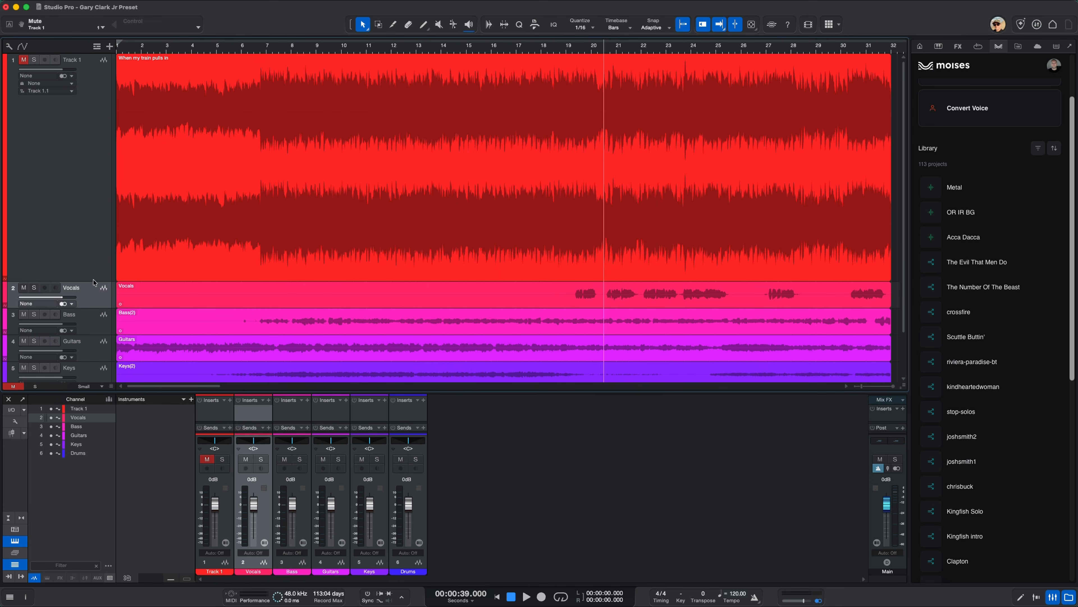
drag(94, 281, 71, 120)
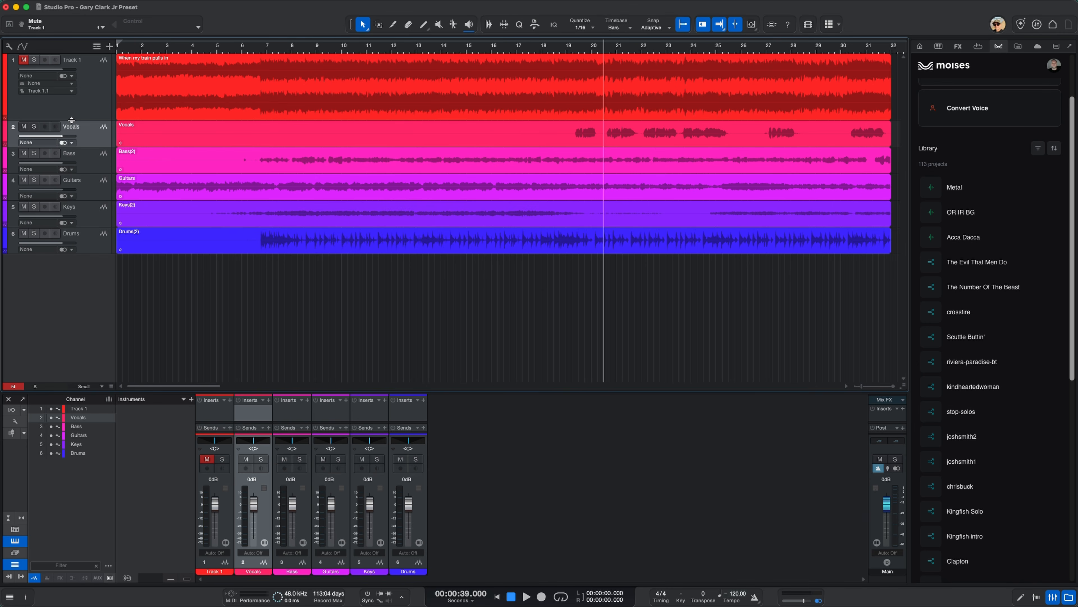
click(169, 144)
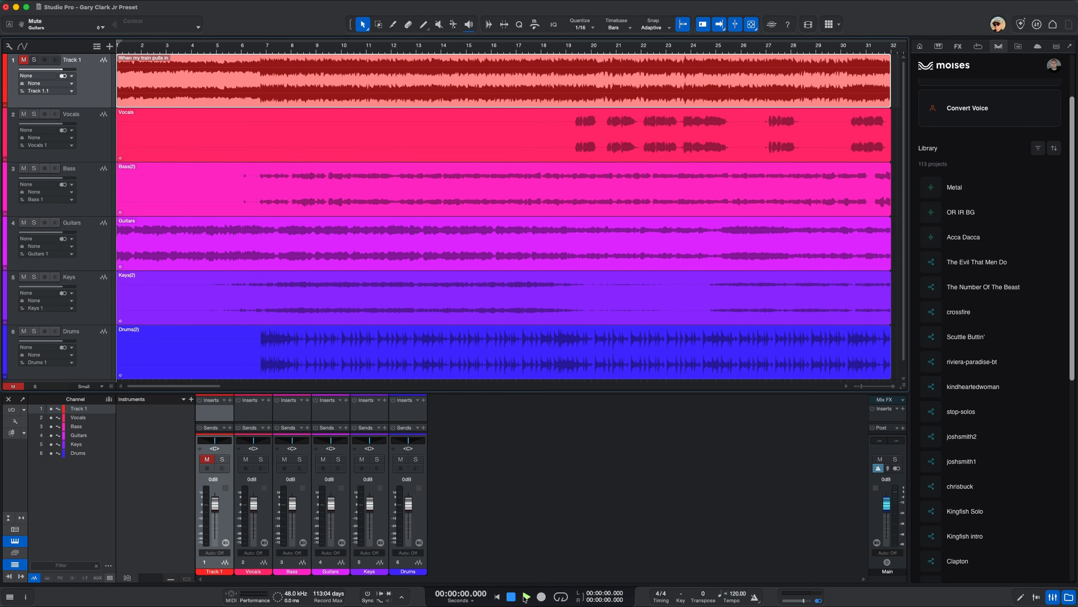
Play the separated stems from the beginning and mute the Guitars track during playback
key(space)
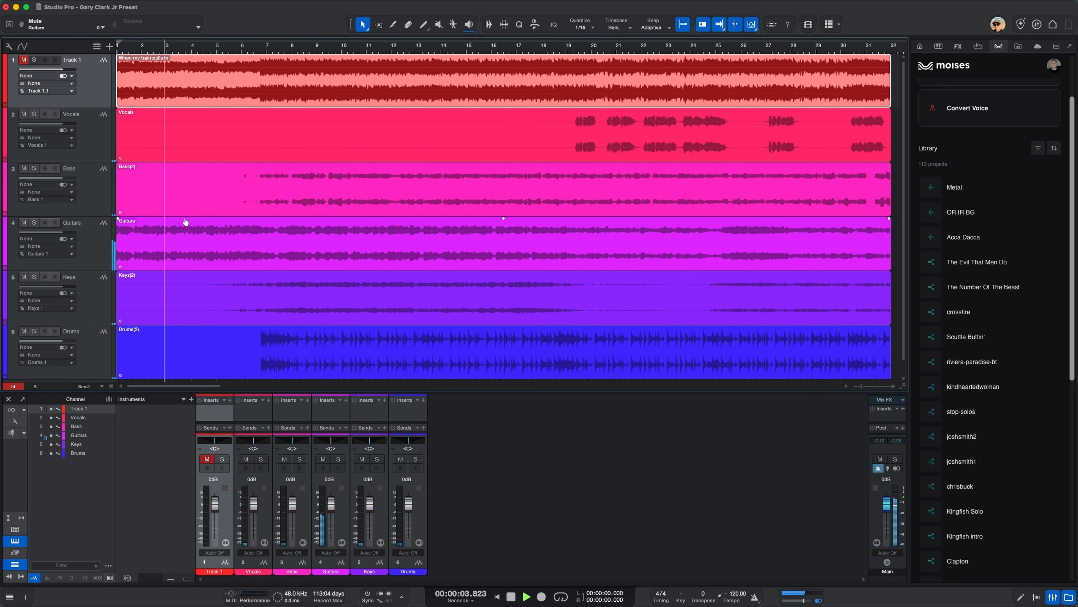
click(25, 224)
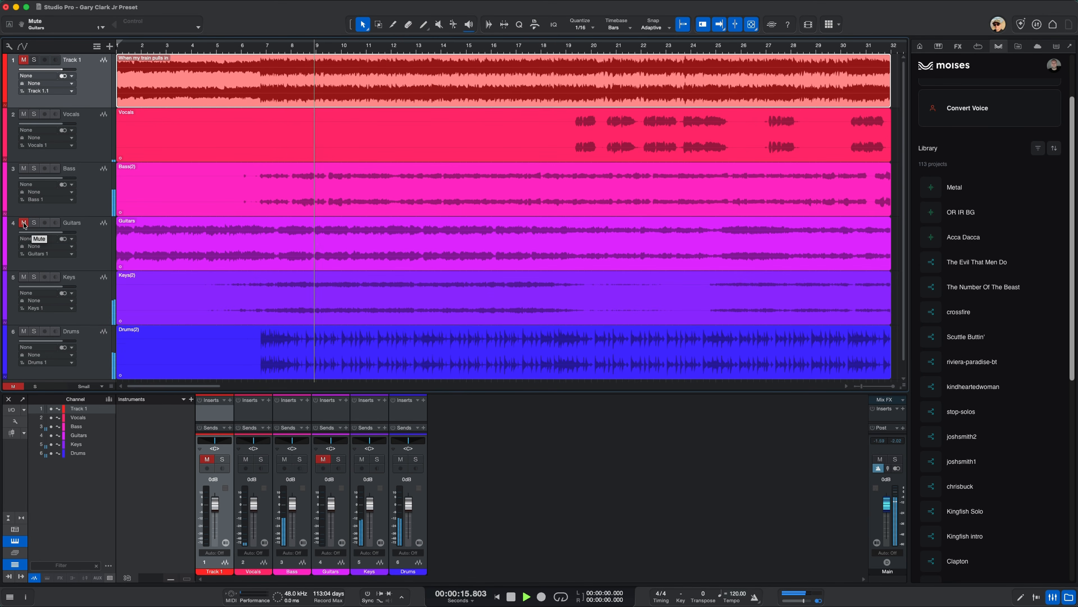
Audition the Drums, Keys, Bass and Vocals stems one at a time by soloing and unsoloing each track during playback
click(35, 332)
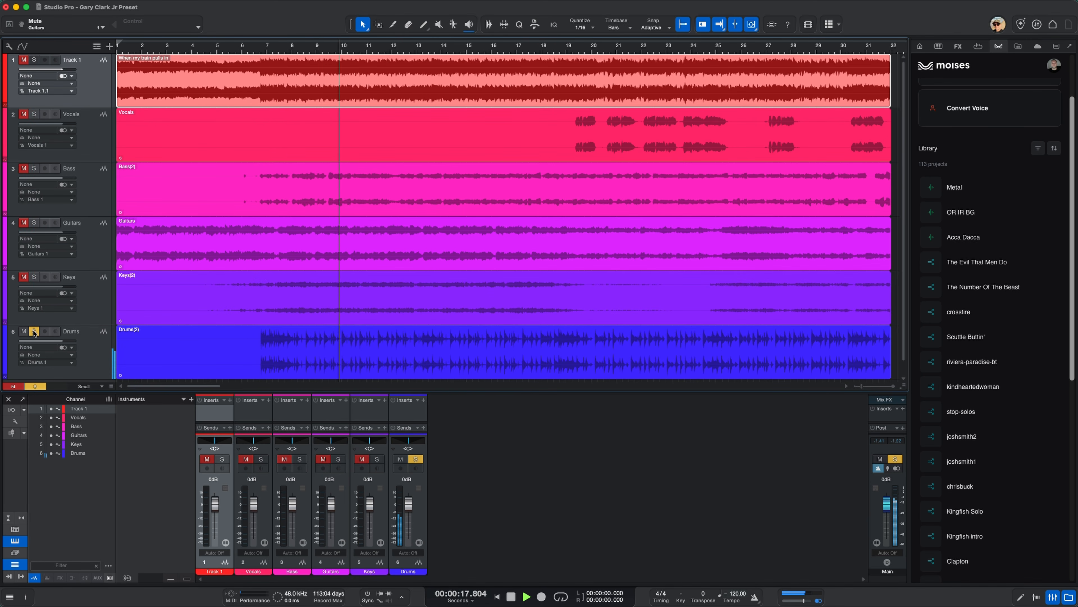
click(34, 332)
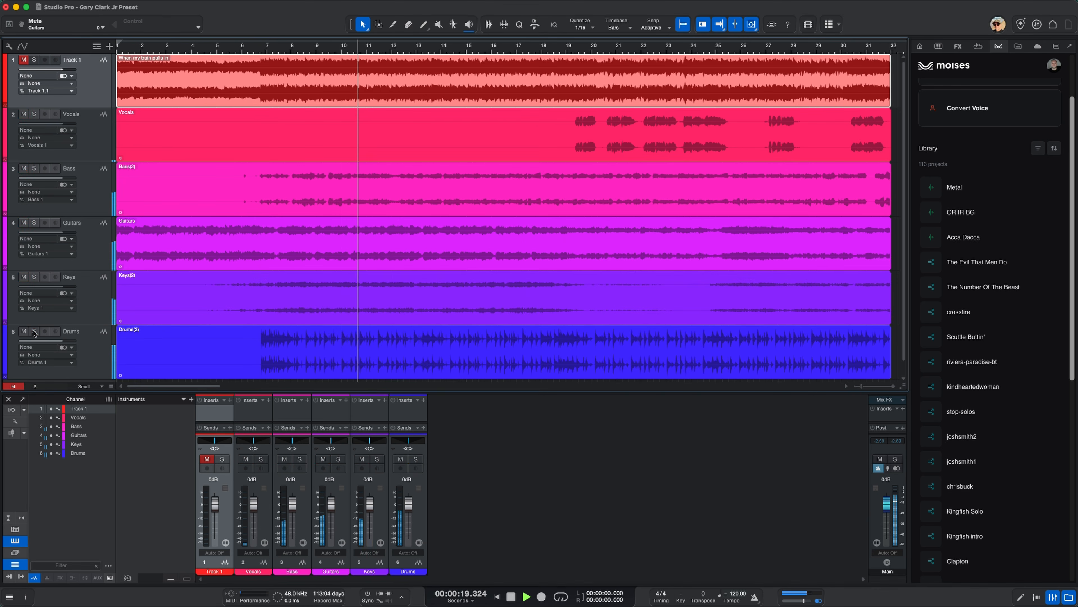
click(34, 277)
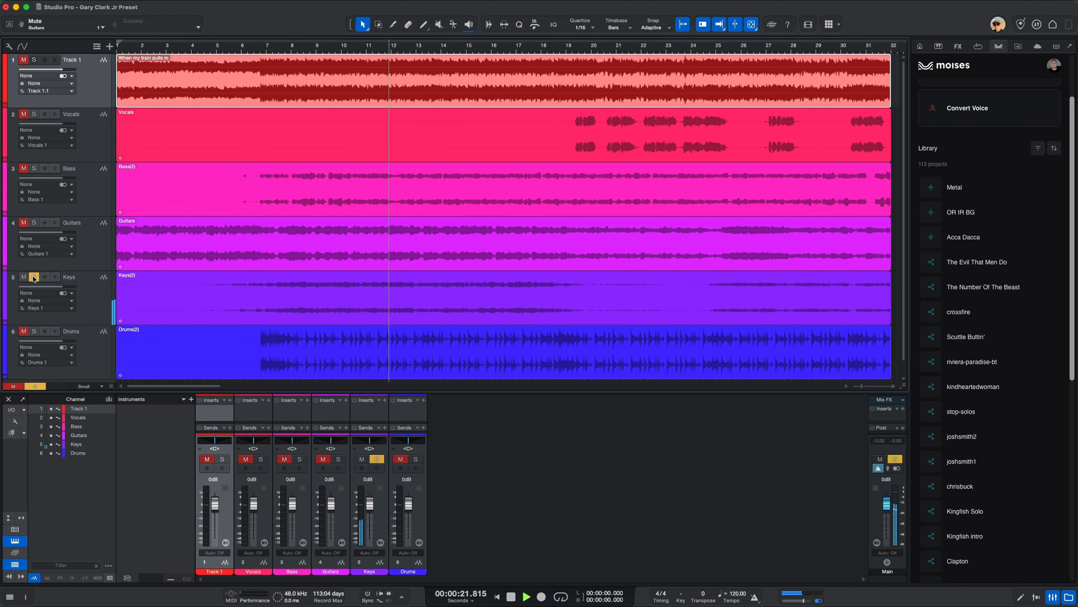
click(34, 278)
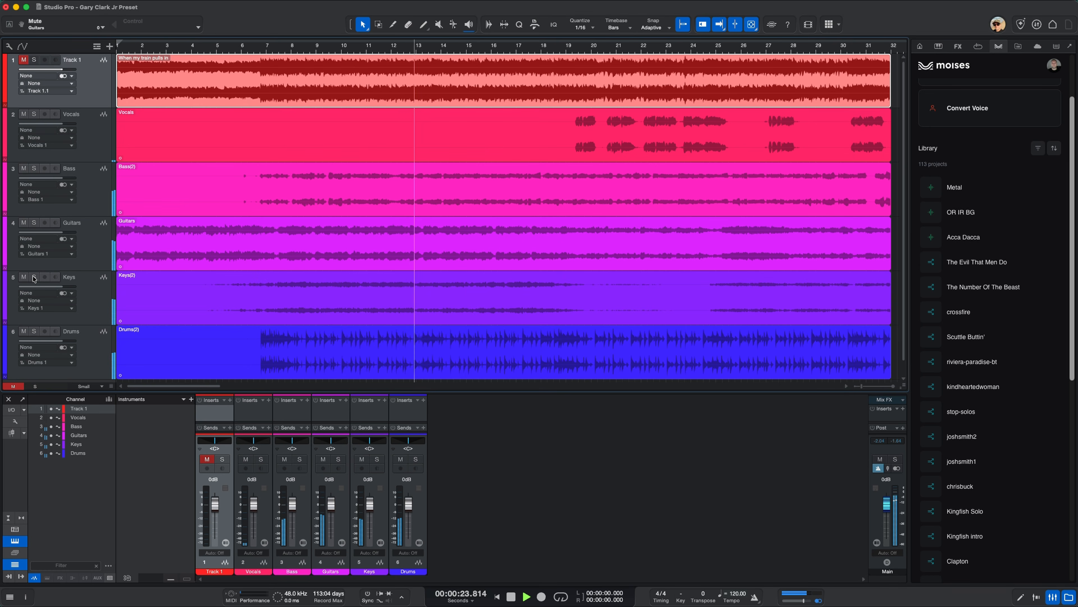
click(35, 169)
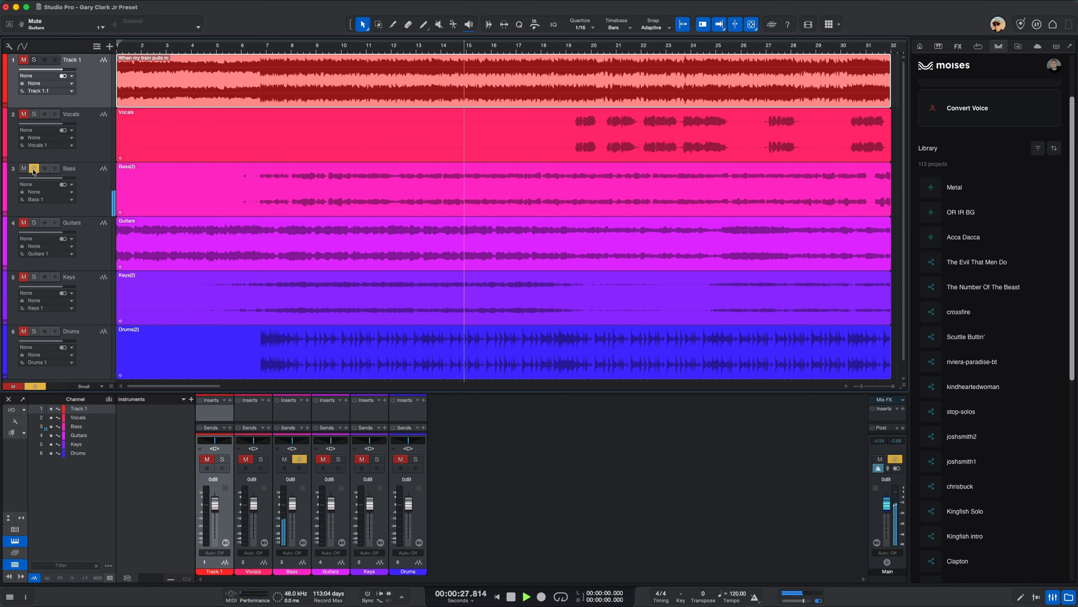
click(34, 170)
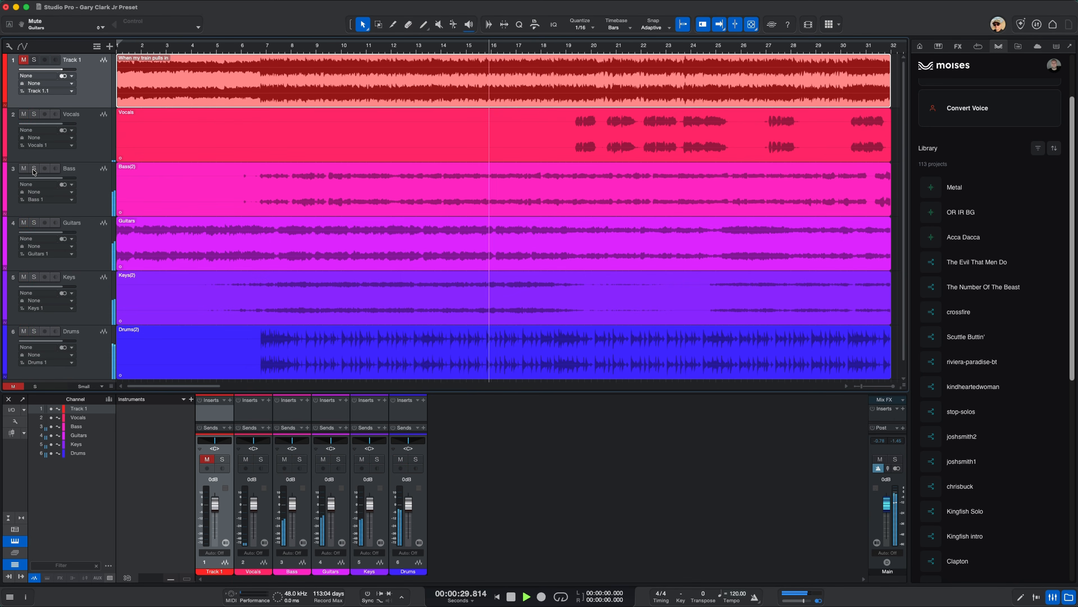
click(35, 115)
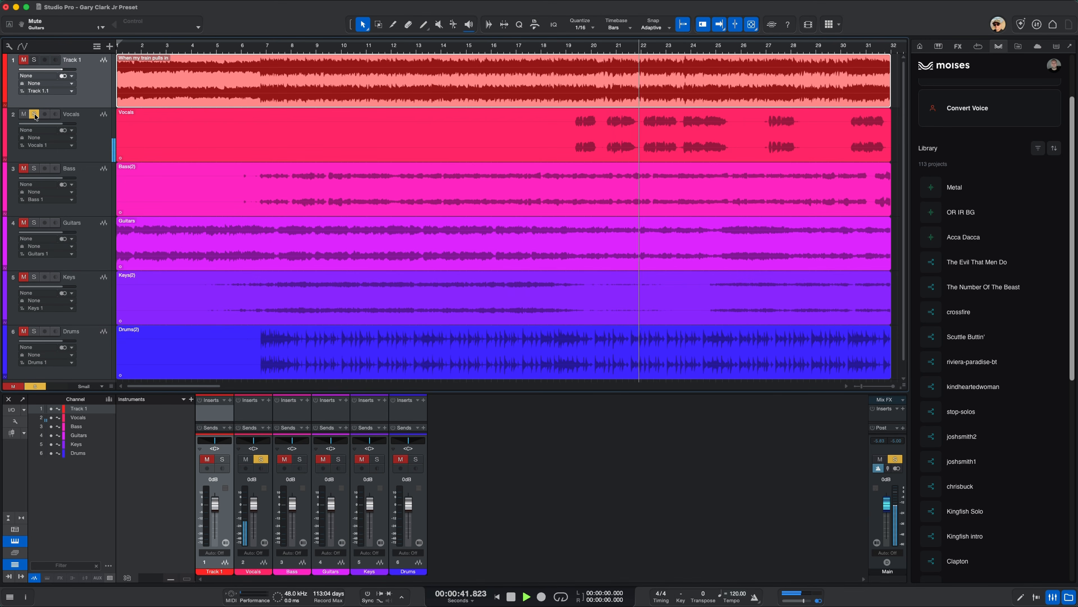
click(35, 115)
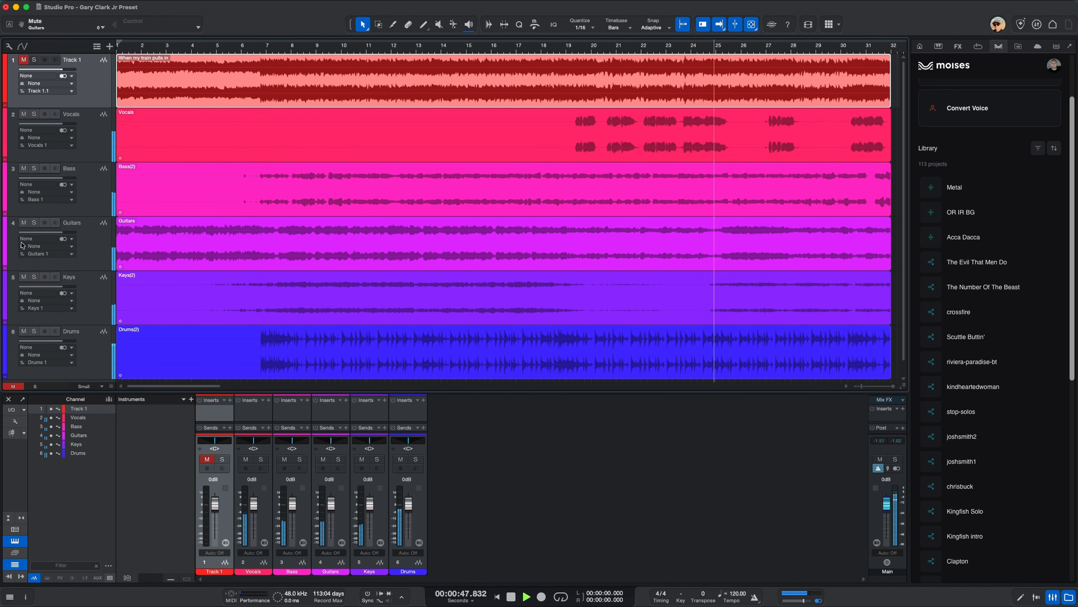
Compare the mix without and with the guitars by muting and unmuting the Guitars track, then stop playback
click(24, 223)
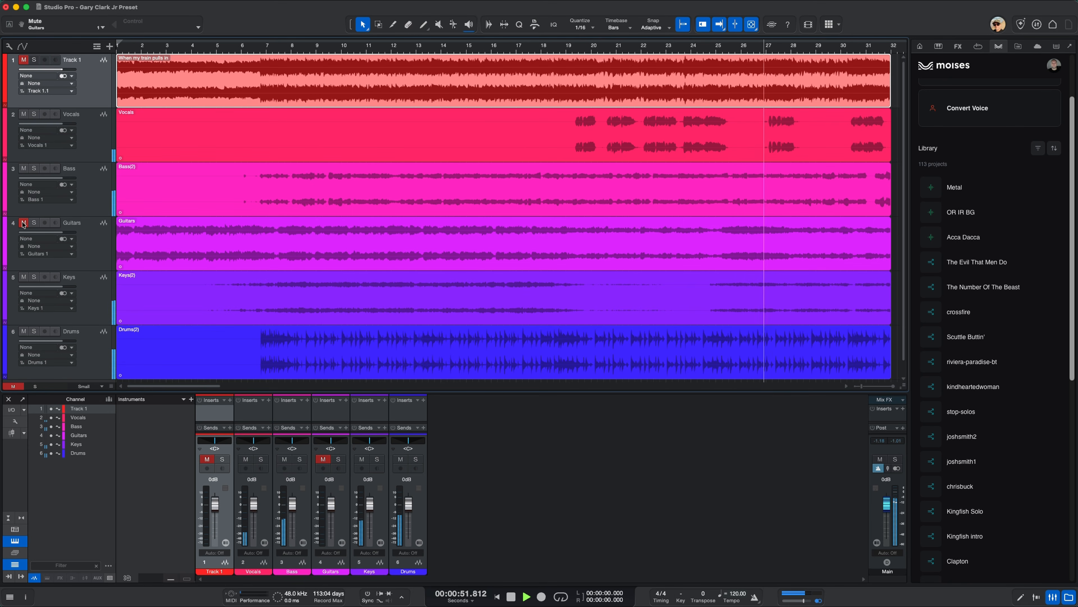
click(24, 223)
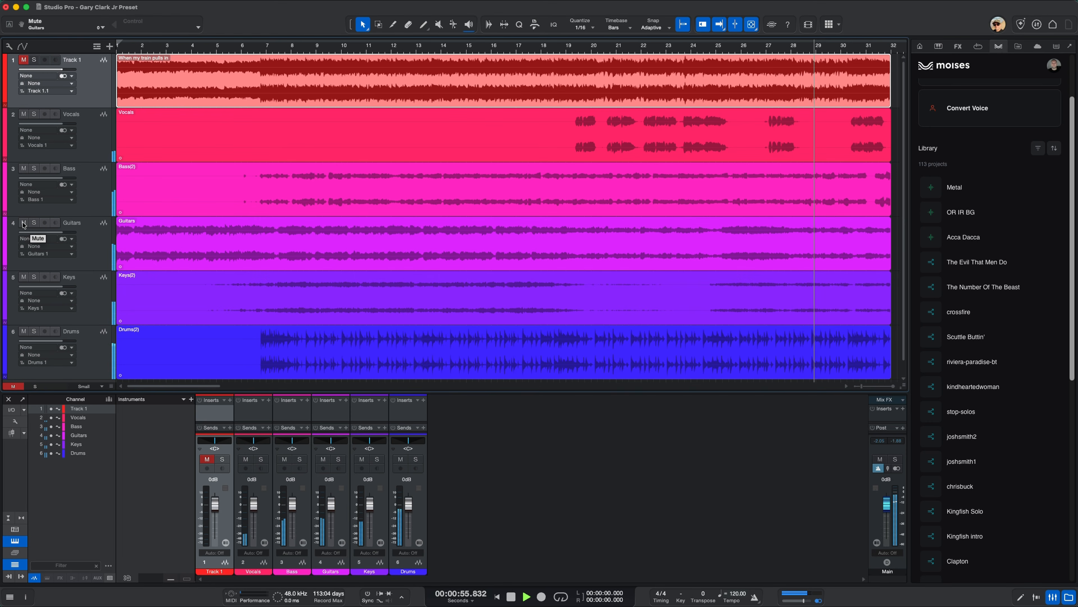
key(space)
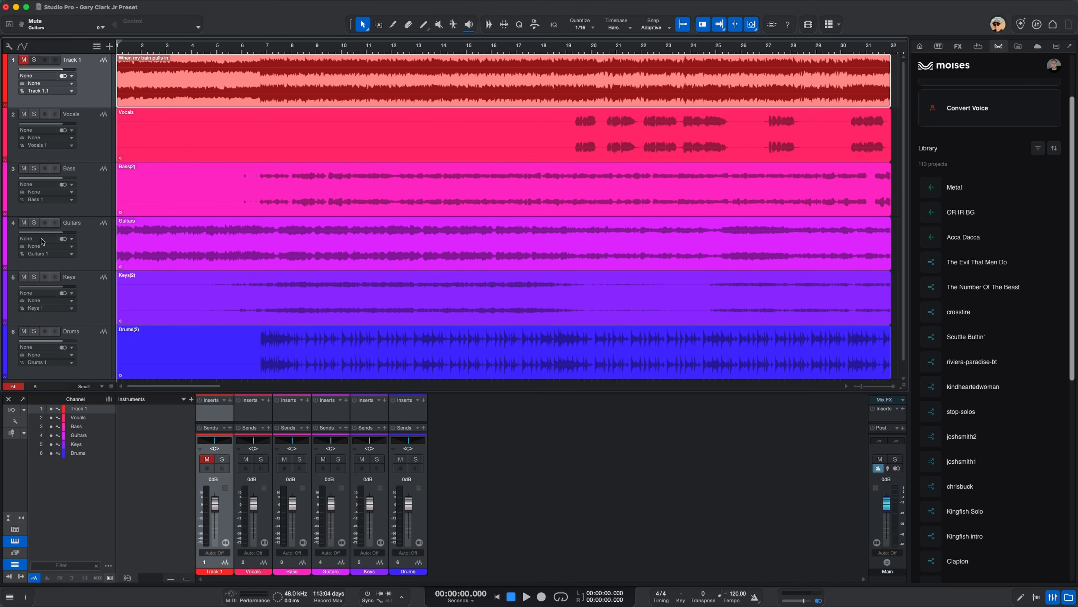
Listen to the Guitars stem alone by soloing its track, then stop, return to the start and unsolo it
click(34, 223)
key(space)
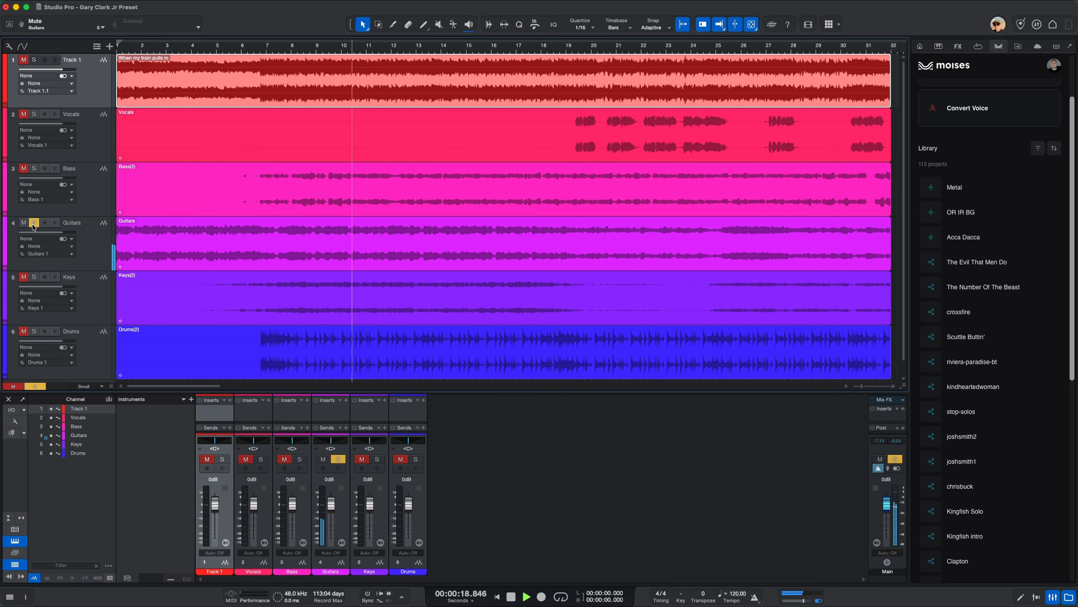
key(space)
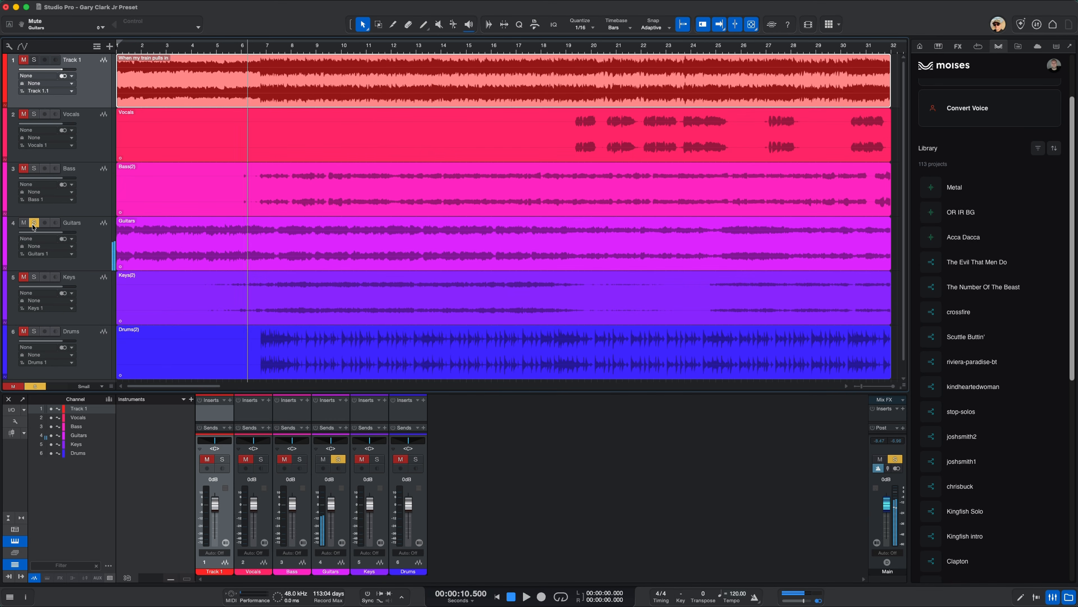
key(comma)
click(32, 224)
click(133, 364)
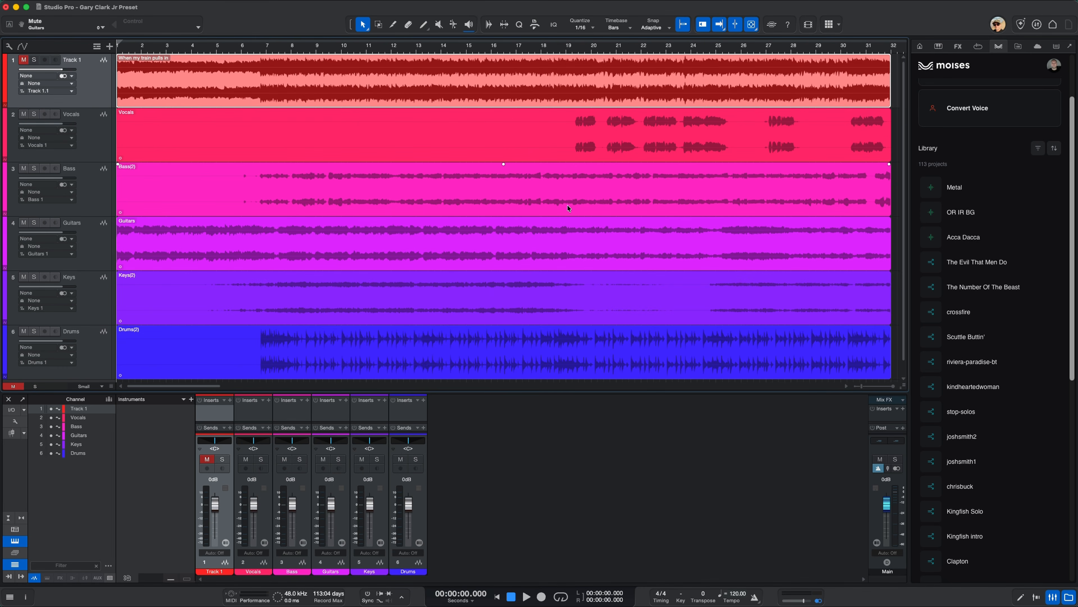
Play the stems with Guitars soloed and with Guitars muted, then unmute the track and stop playback
click(34, 223)
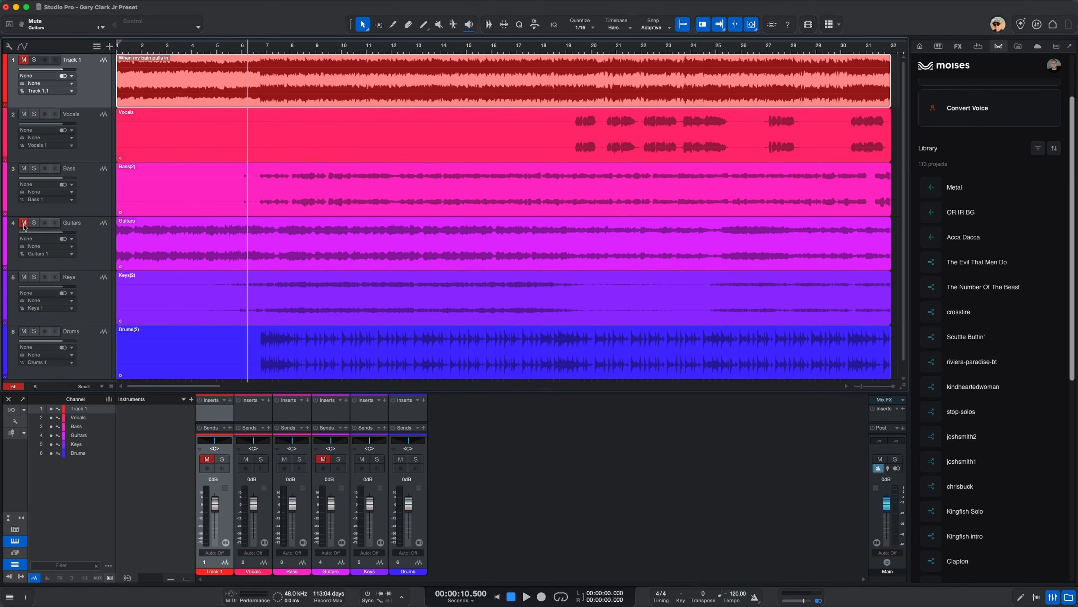
key(space)
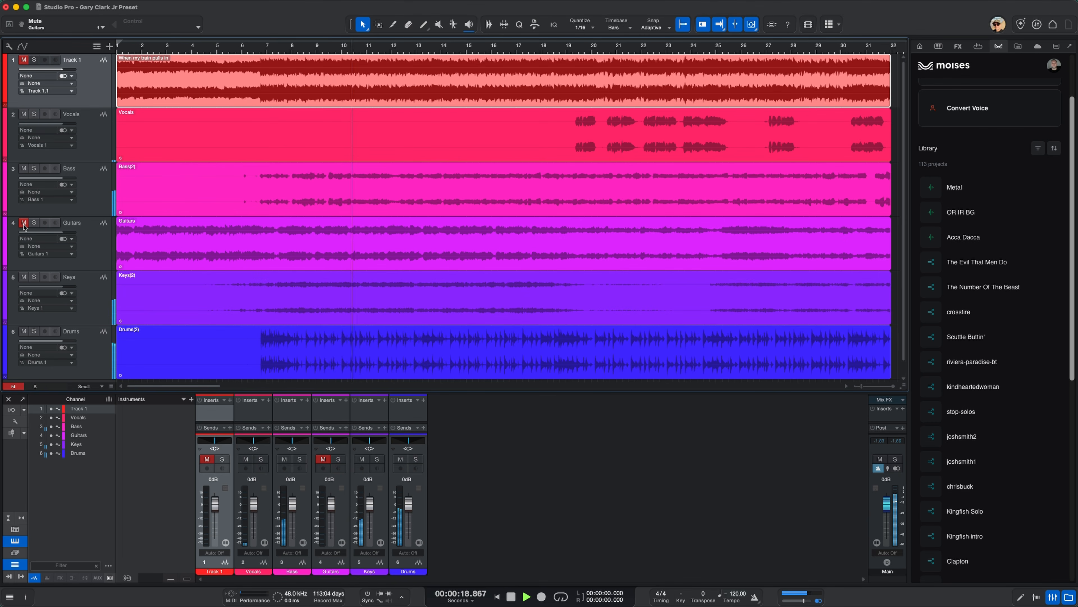
click(25, 223)
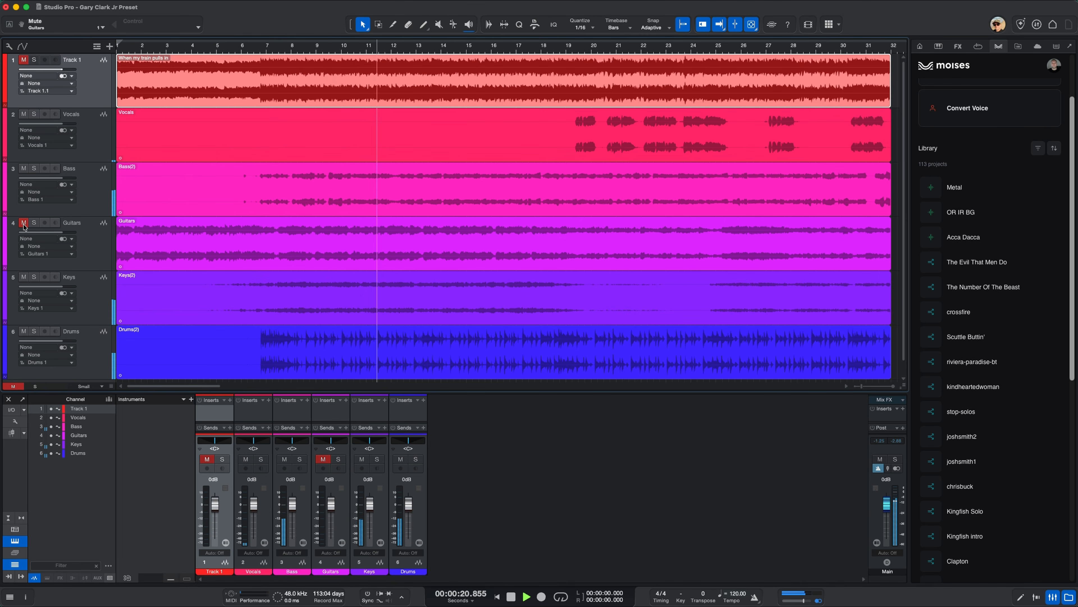
key(space)
Unmute and solo Track 1, and run Detect Tempo on the "When my train pulls in" event
click(24, 60)
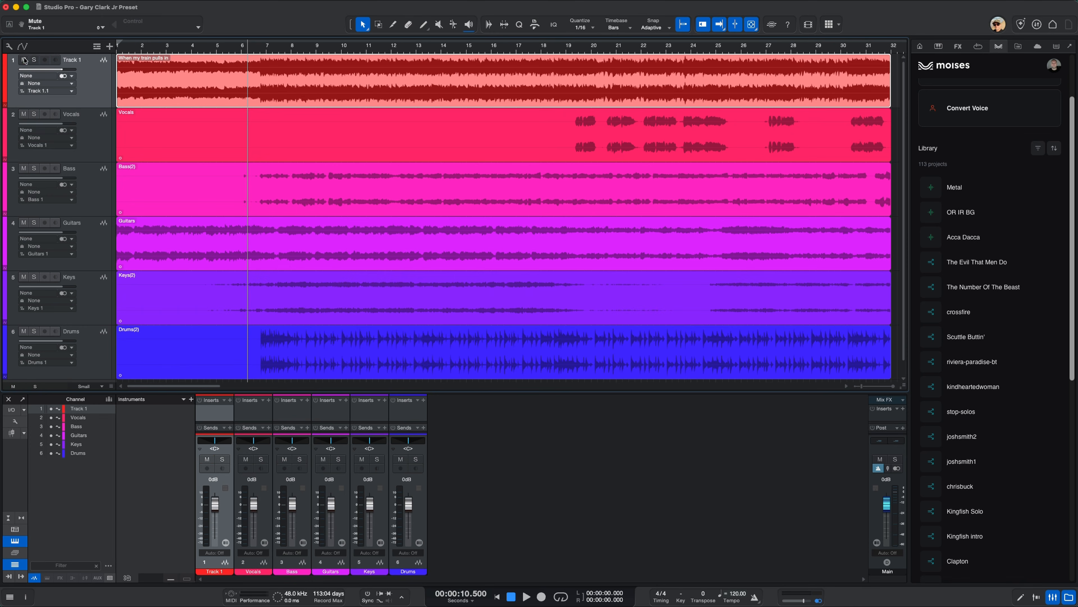
click(34, 60)
right_click(148, 90)
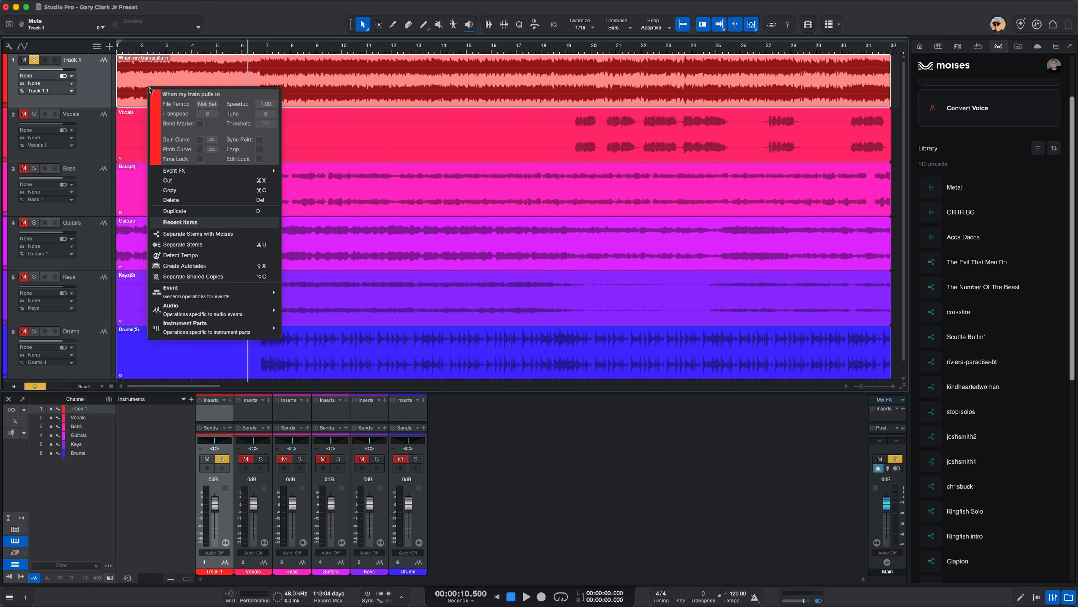
mouse_move(246, 331)
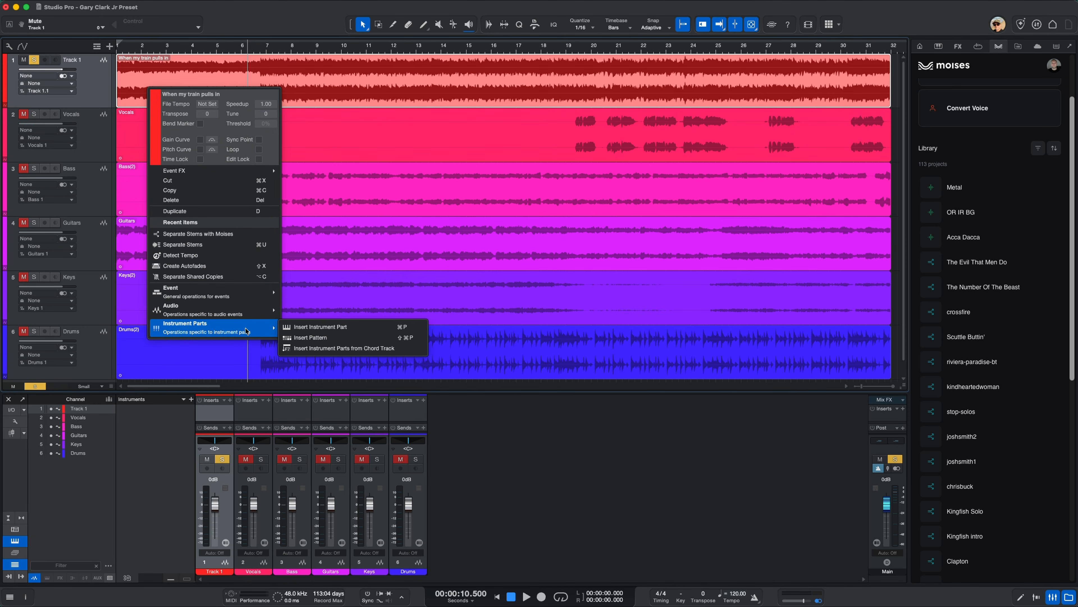
mouse_move(232, 313)
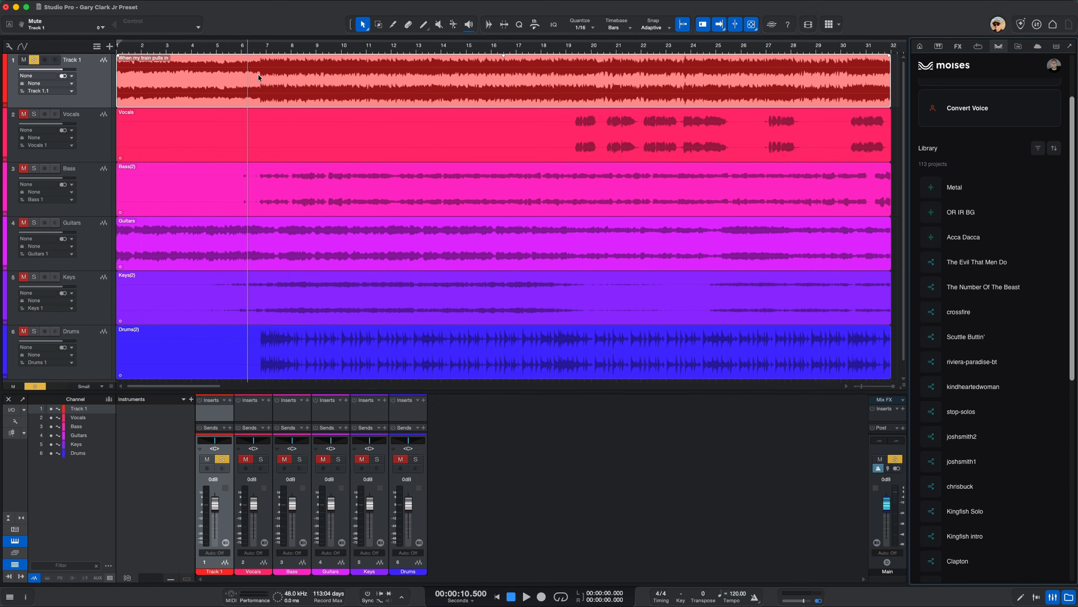
right_click(247, 75)
mouse_move(294, 289)
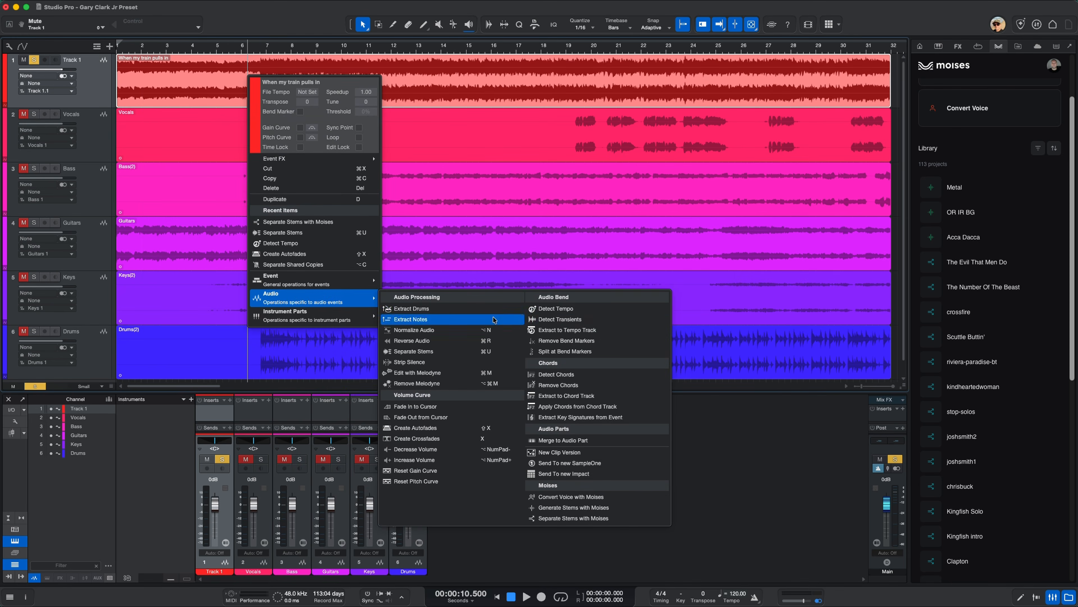
click(548, 310)
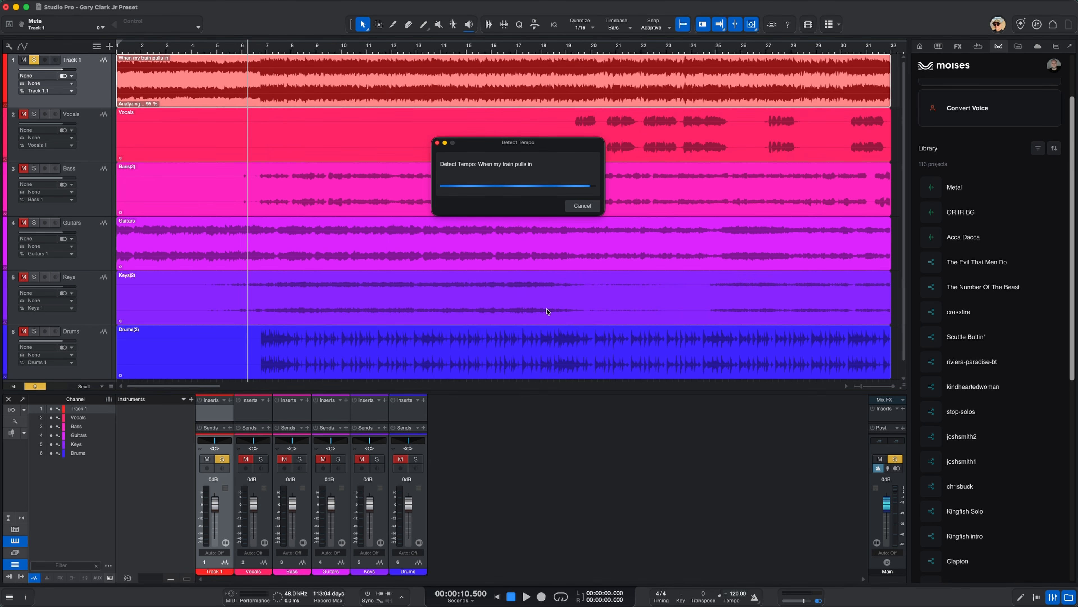
Show the Inspector with an enlarged event section and set Track 1's tempo mode to Don't follow
click(25, 596)
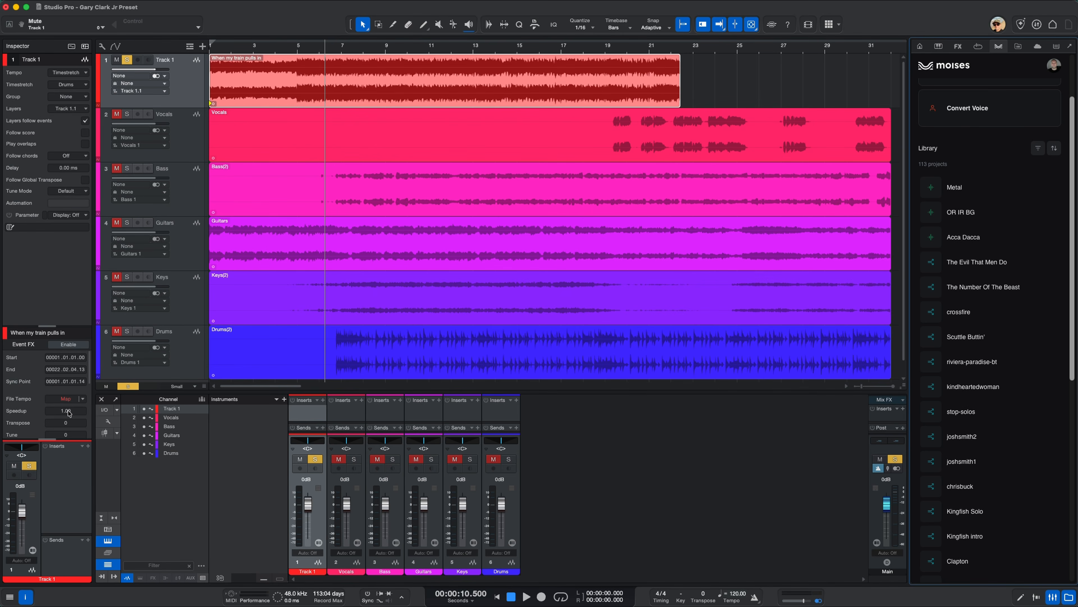
scroll(68, 395, down, 5)
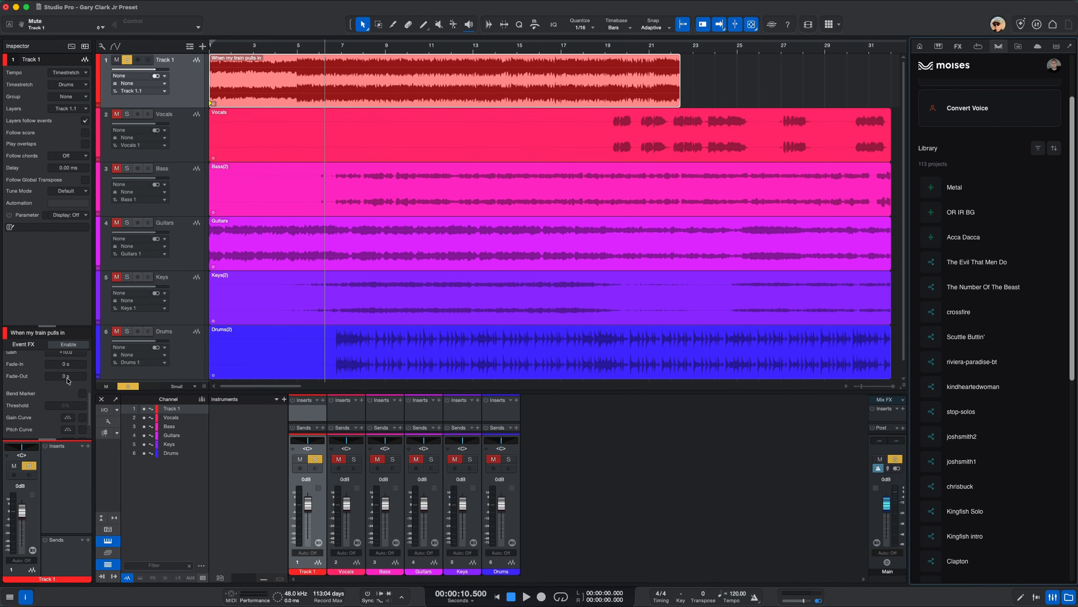
drag(51, 325, 48, 248)
scroll(59, 347, up, 5)
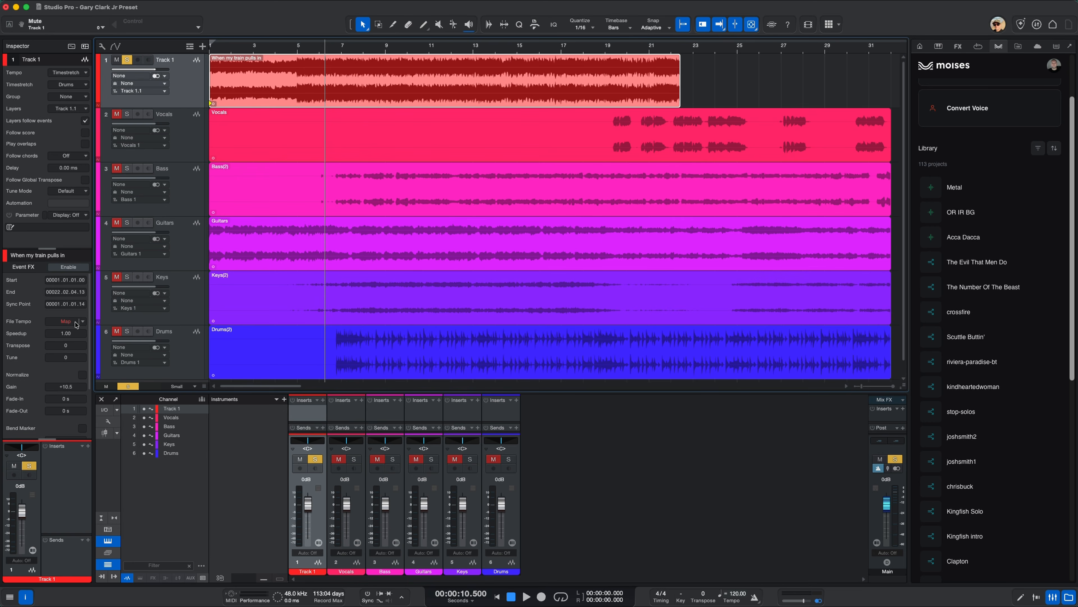
click(66, 76)
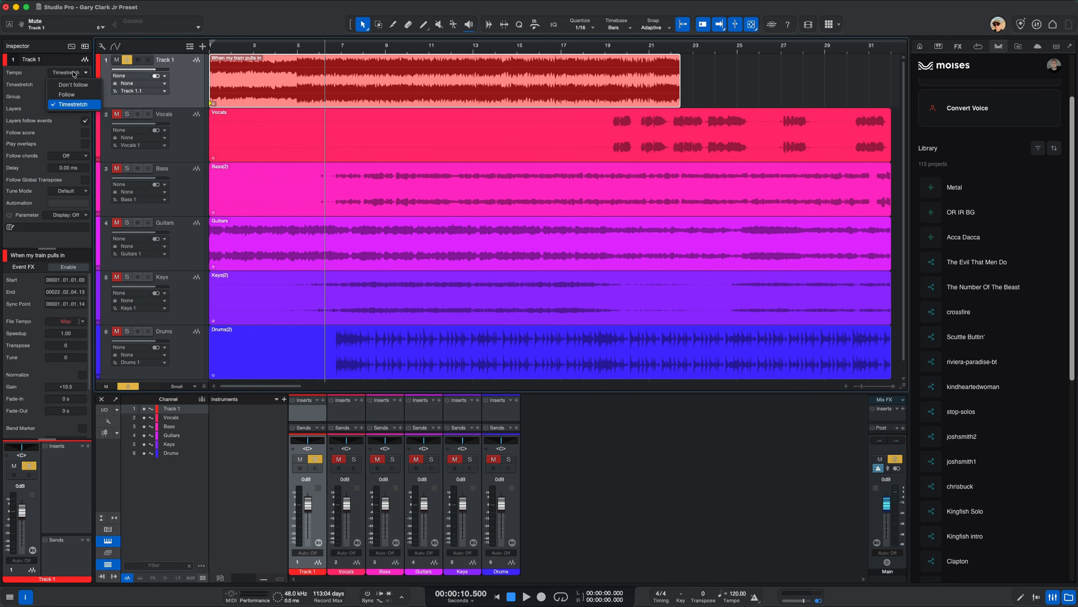
click(77, 87)
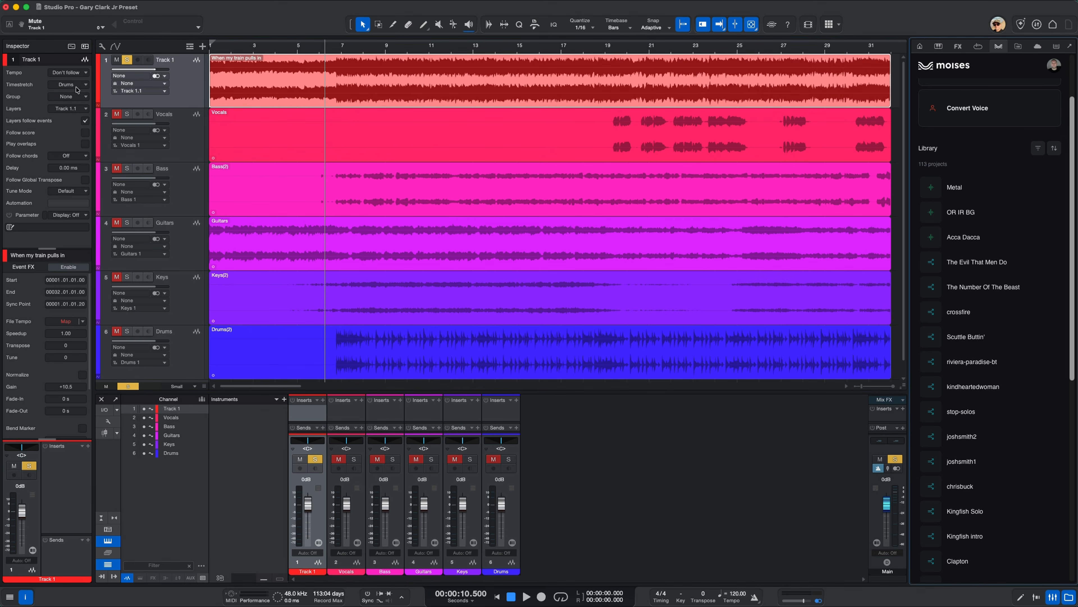
Ask the Studio Assistant about Detect Tempo giving "map" instead of a bpm value
right_click(325, 72)
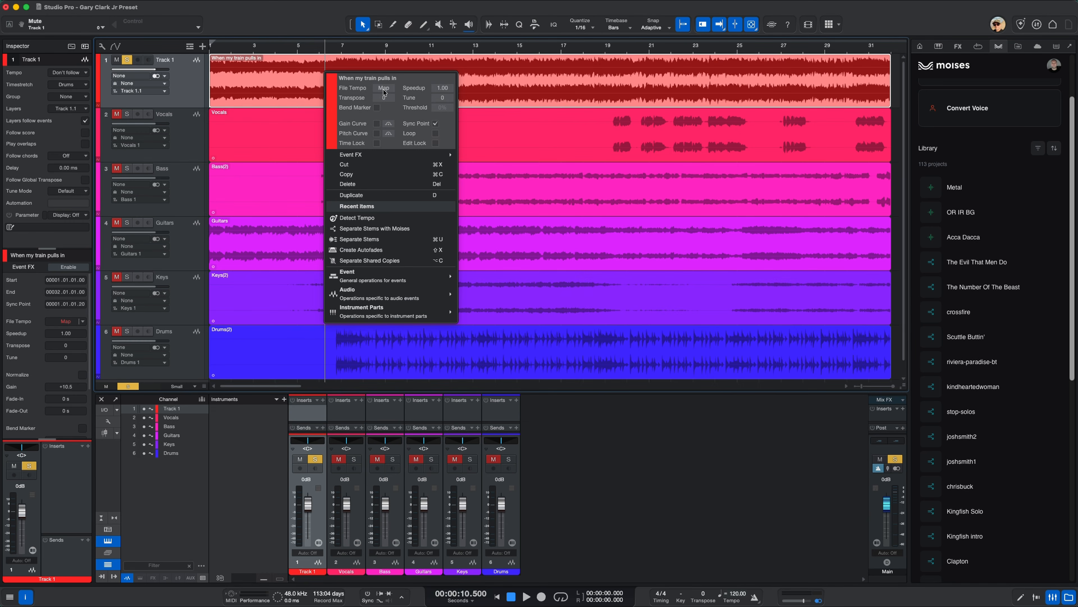
click(311, 97)
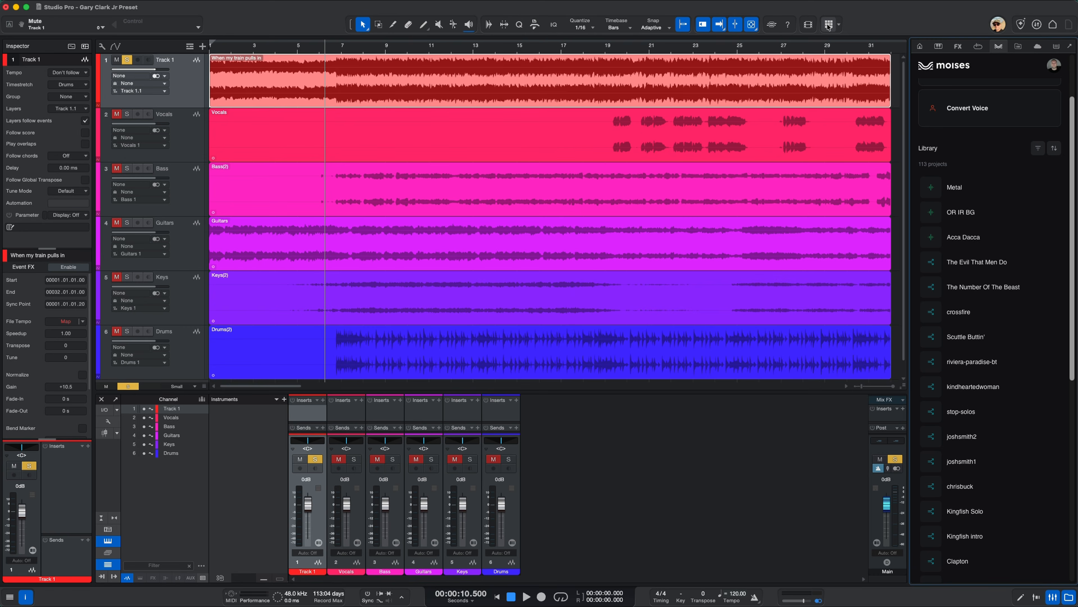
click(1020, 24)
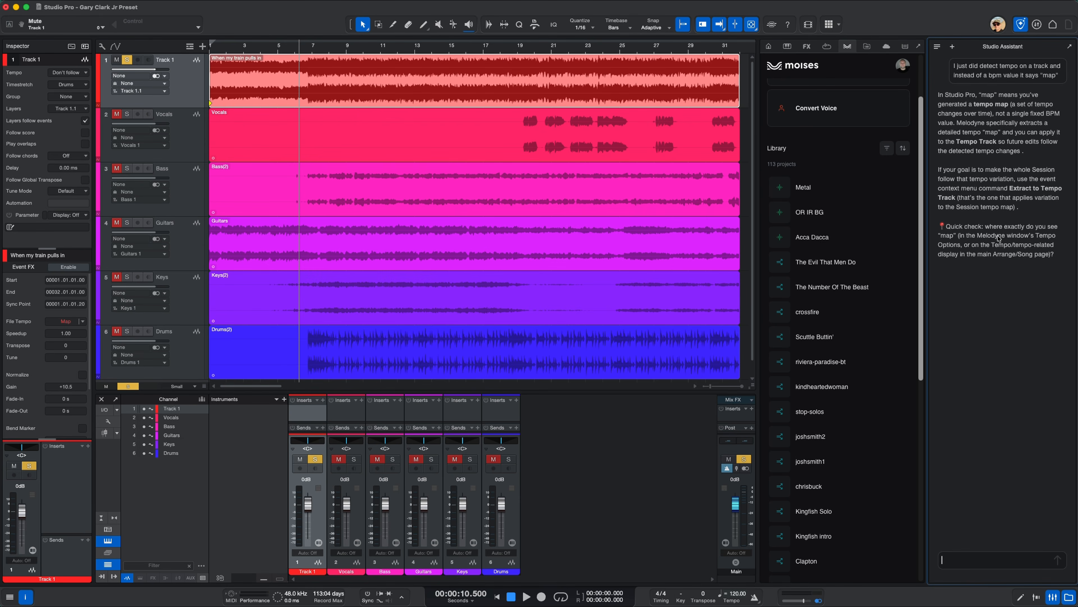
Extract the tempo map of the "When my train pulls in" event to the Tempo Track
right_click(248, 78)
mouse_move(308, 282)
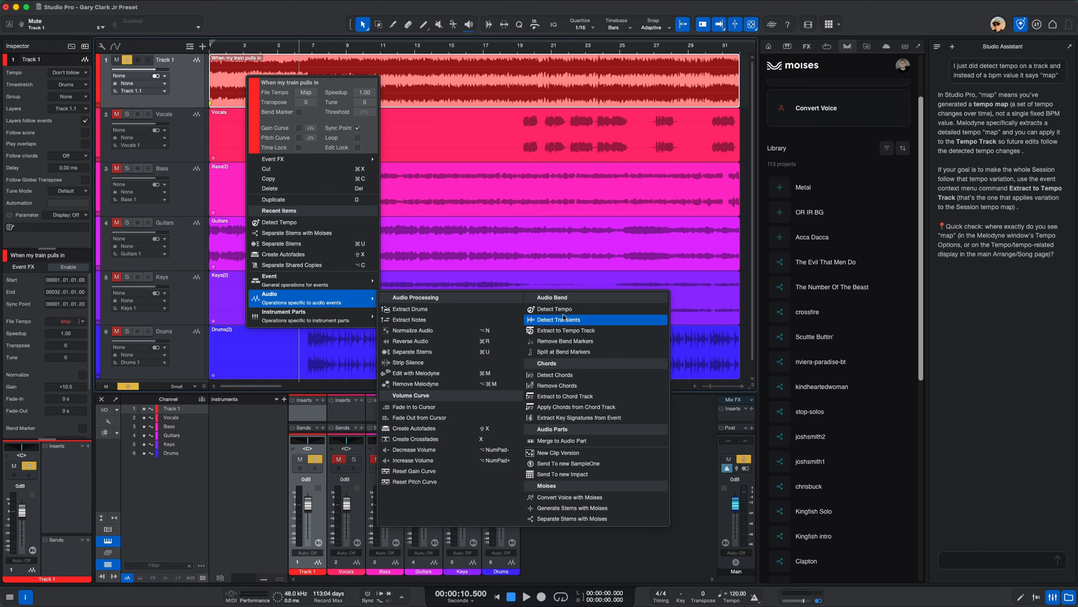
click(562, 330)
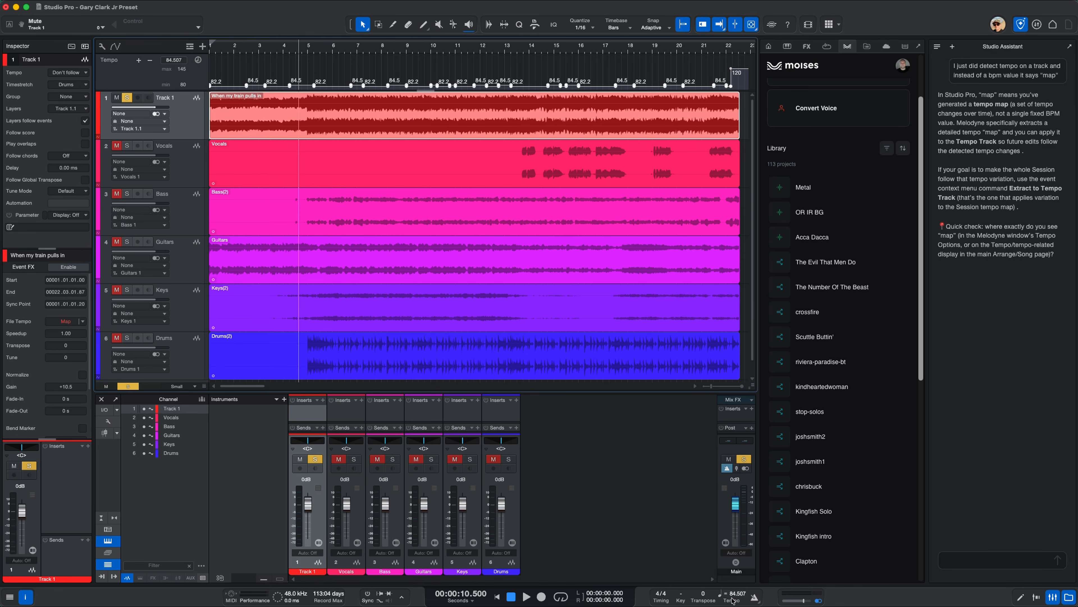
Select all stem tracks from Vocals through Drums and set their tempo mode to Follow
click(185, 158)
shift+click(194, 355)
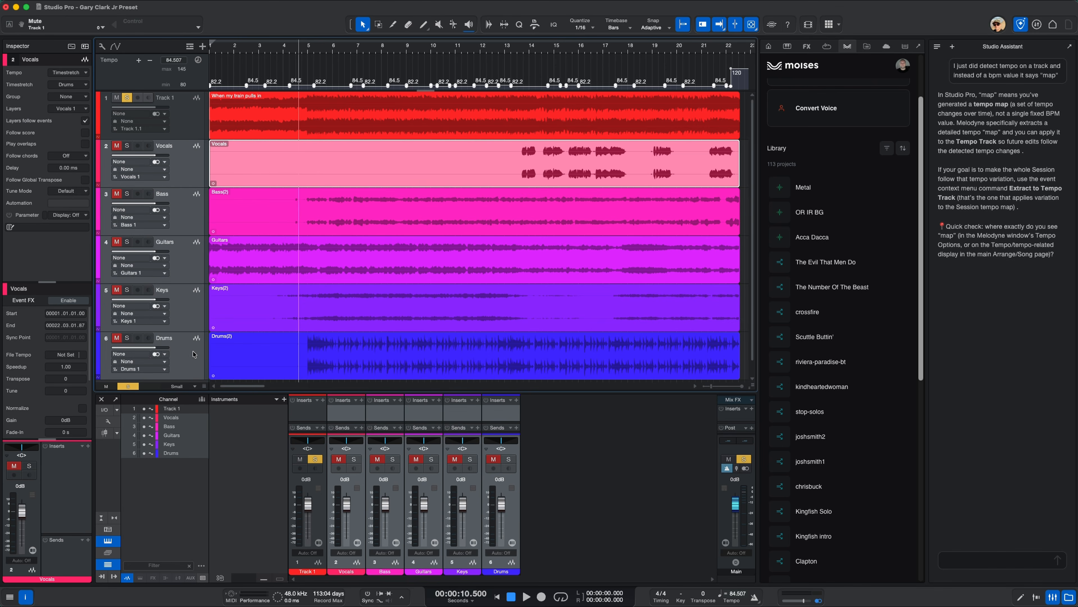
click(73, 78)
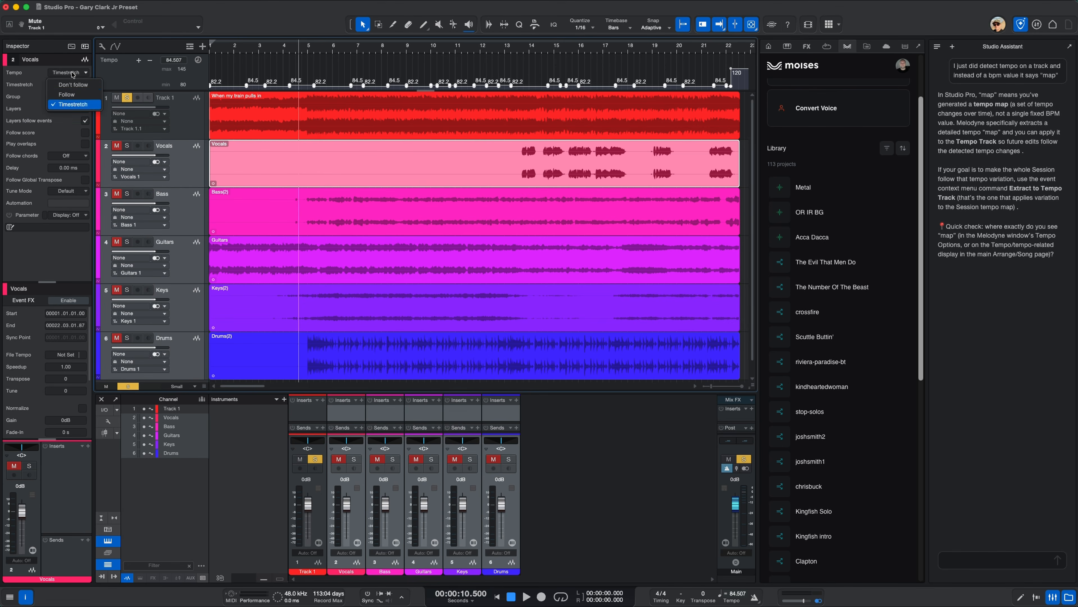
click(76, 98)
scroll(187, 268, down, 1)
scroll(186, 269, up, 1)
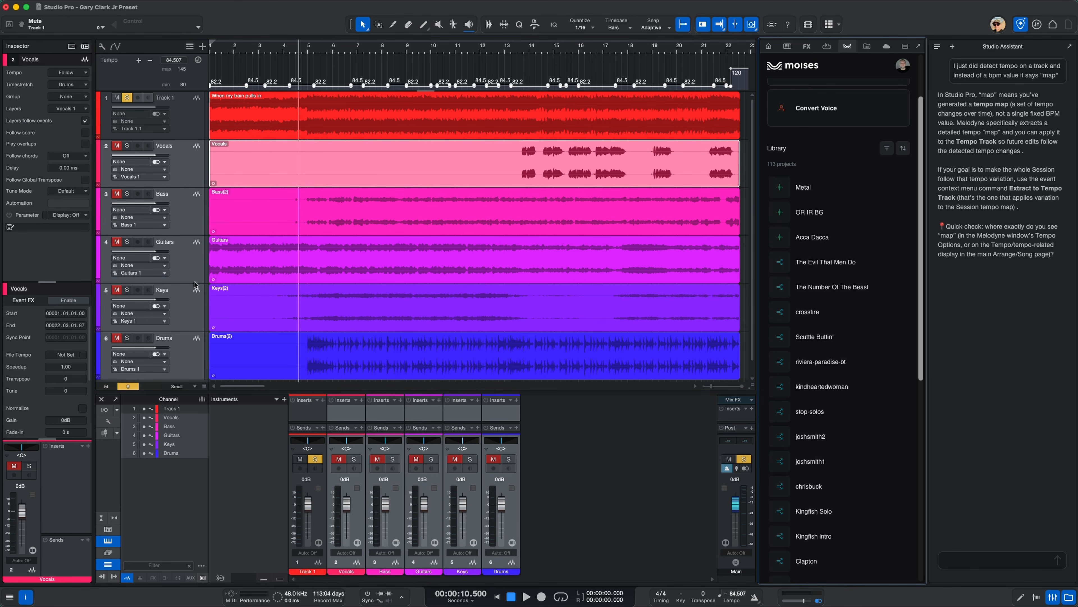
Play the soloed original song against the metronome to check the extracted tempo, then stop playback
key(space)
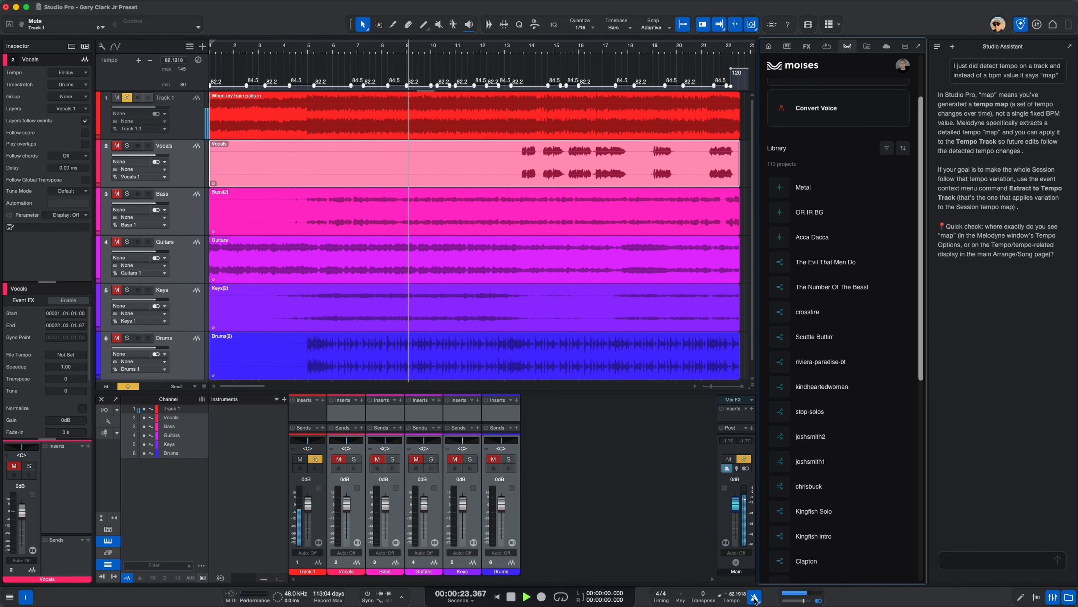
key(space)
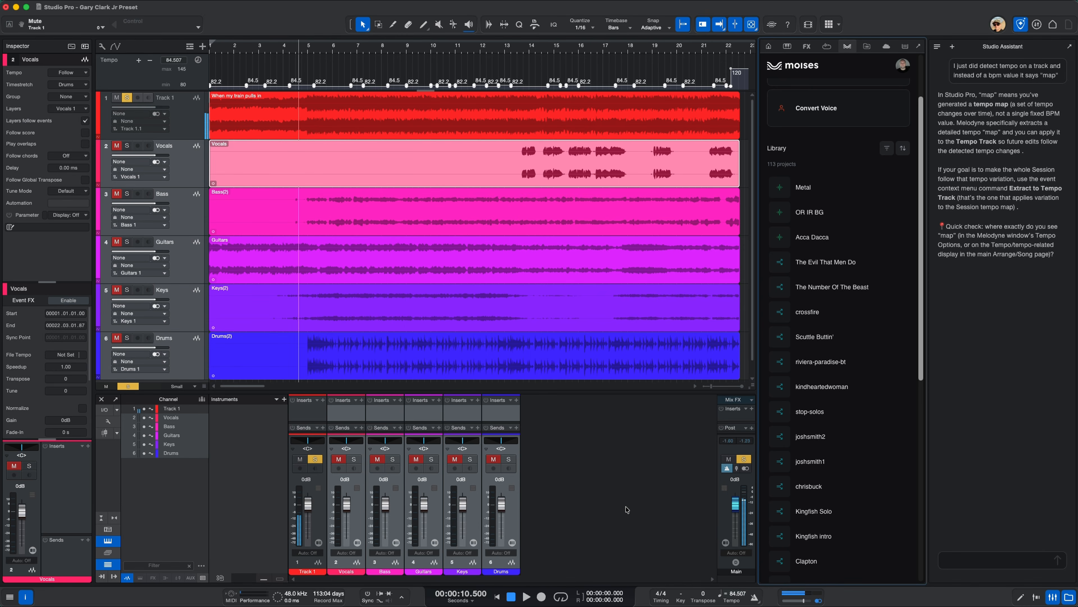